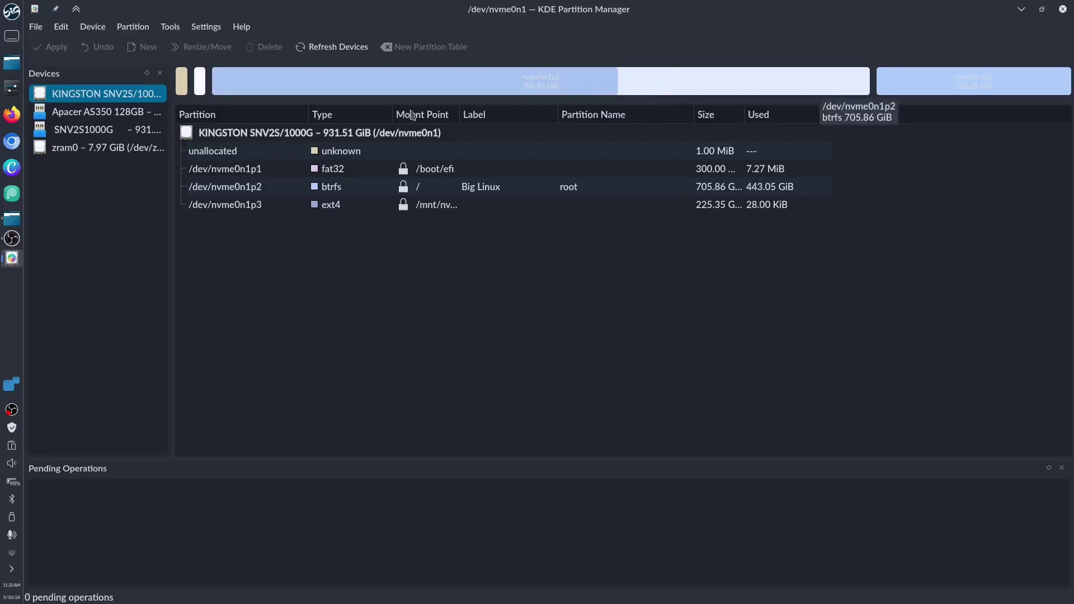
# Relaunch KDE Partition Manager with the administrator password so every drive, including KINGSTON, is listed.
pyautogui.click(99, 112)
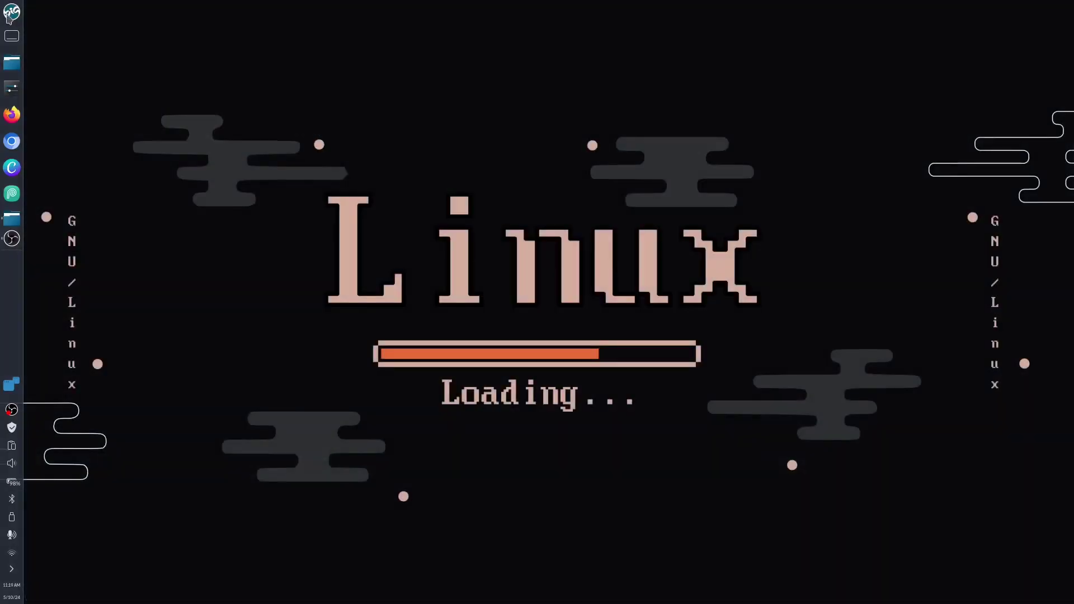
pyautogui.click(9, 17)
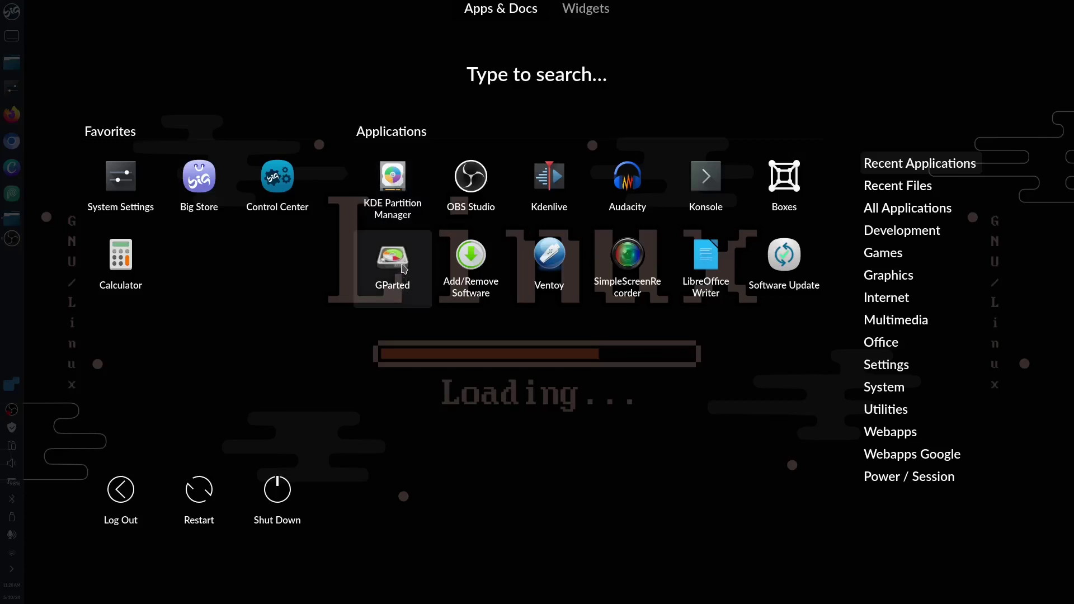
pyautogui.click(409, 190)
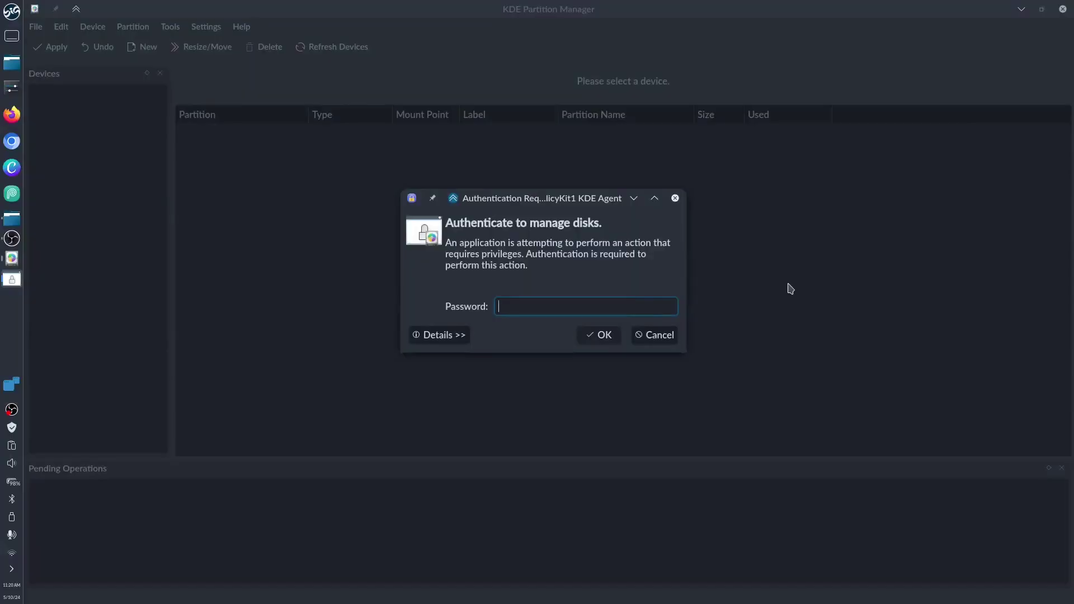
pyautogui.write('****')
pyautogui.press('Return')
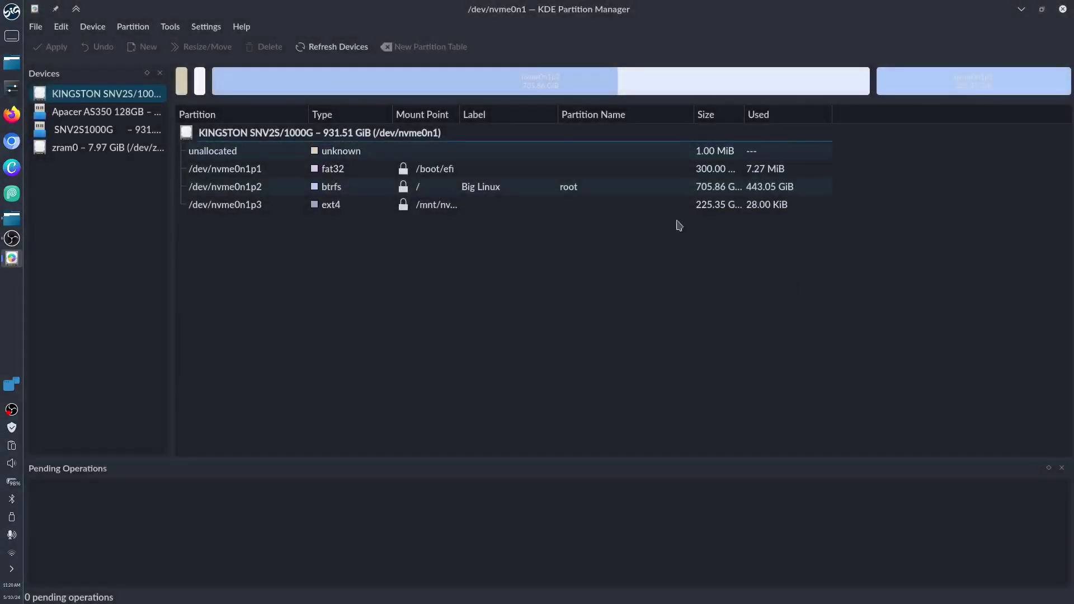
# Inspect the SNV2S1000G's 48.58 GiB Linux Mint partition, then return to the empty Apacer AS350.
pyautogui.click(98, 99)
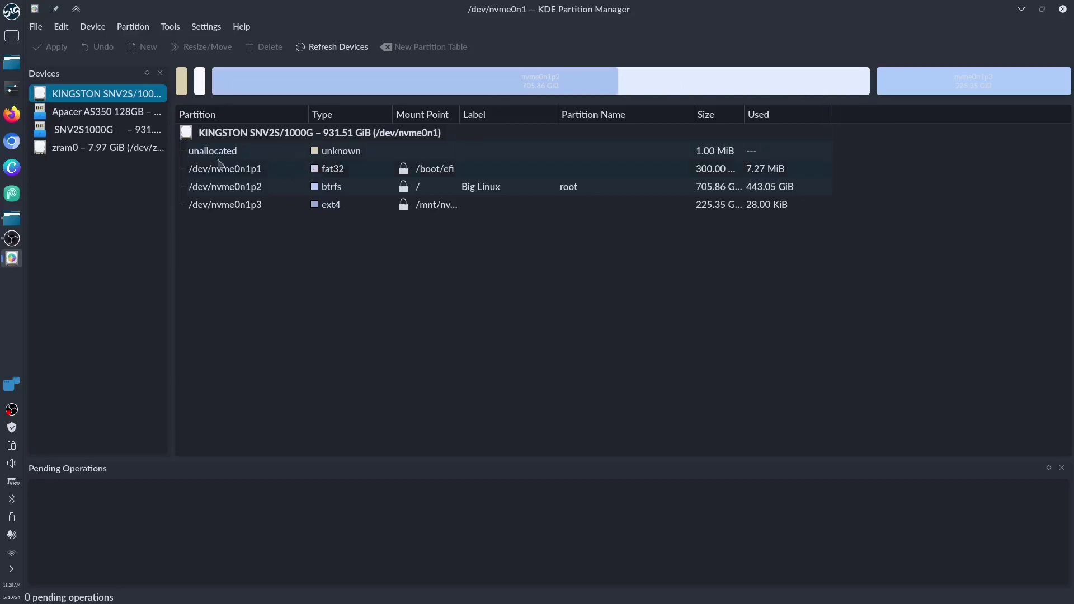
pyautogui.click(106, 112)
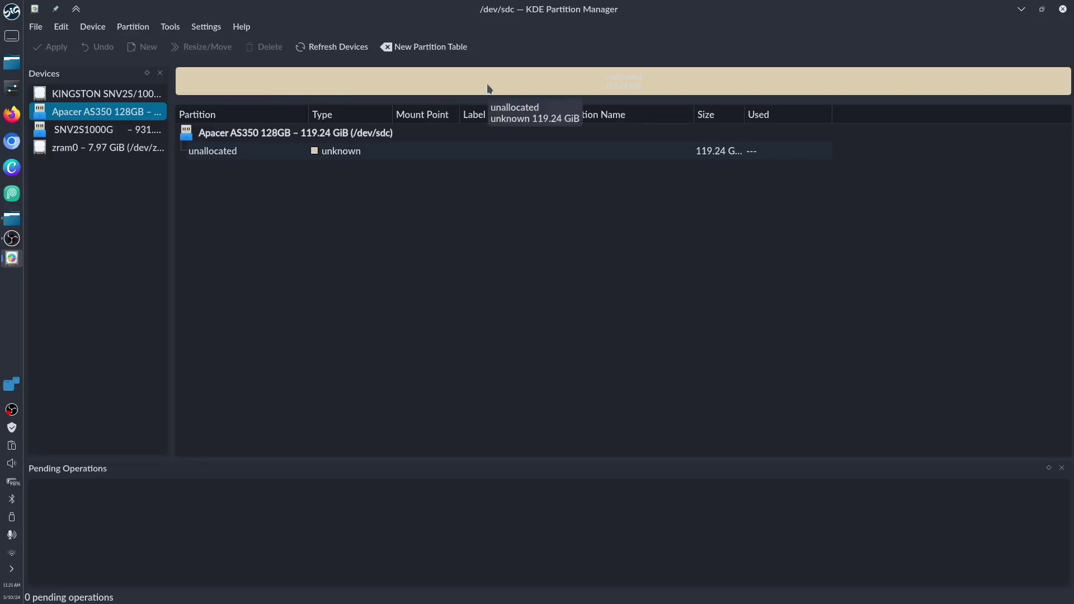
pyautogui.click(122, 131)
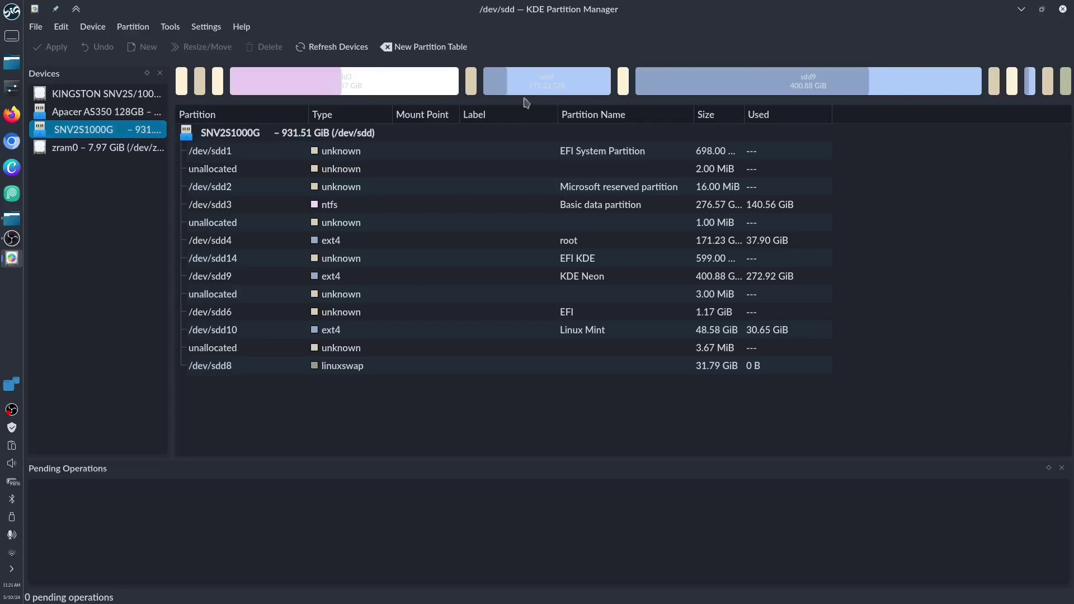
pyautogui.click(1030, 87)
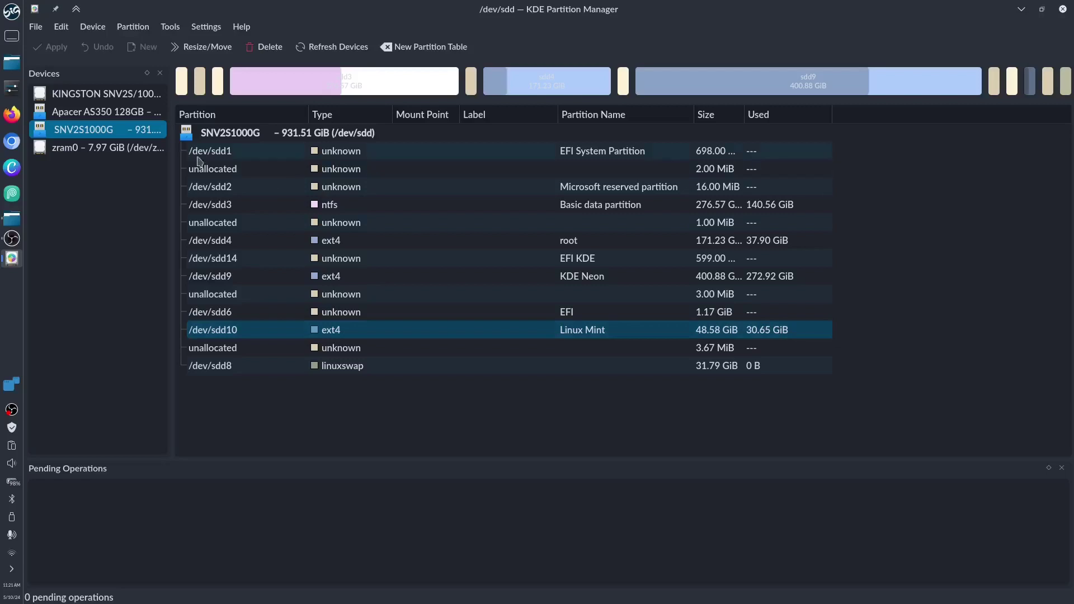
pyautogui.click(112, 117)
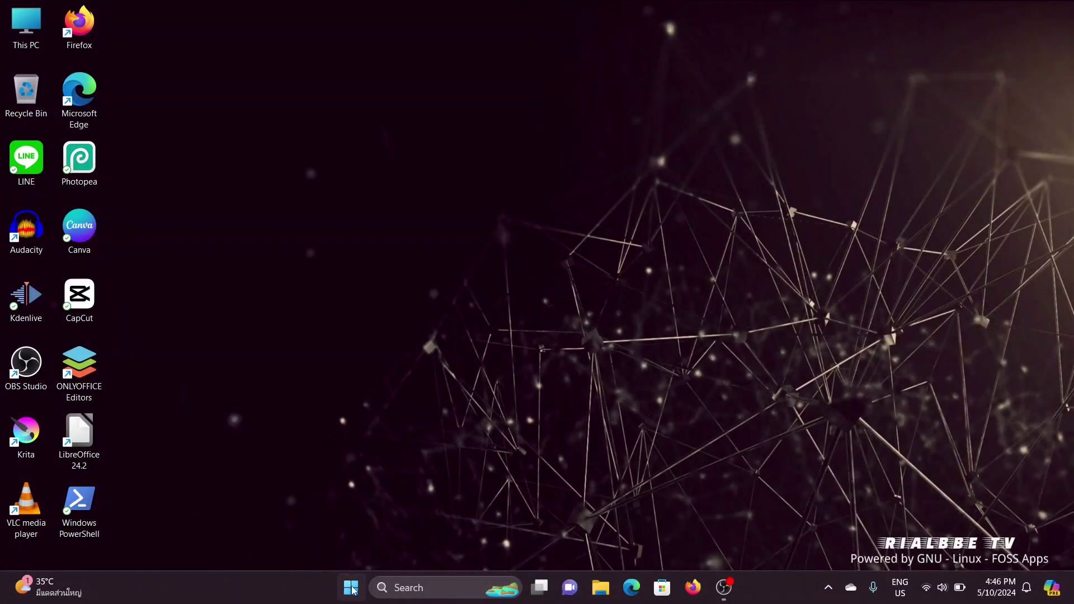
# Open Windows Disk Management from the Start button's context menu and maximize its window.
pyautogui.rightClick(353, 590)
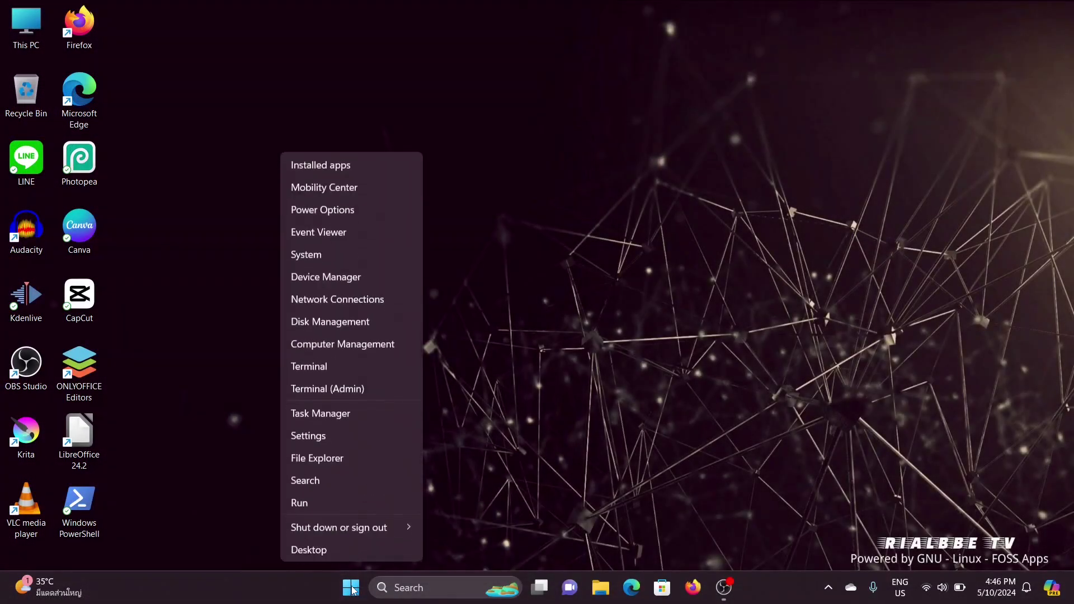
pyautogui.click(366, 321)
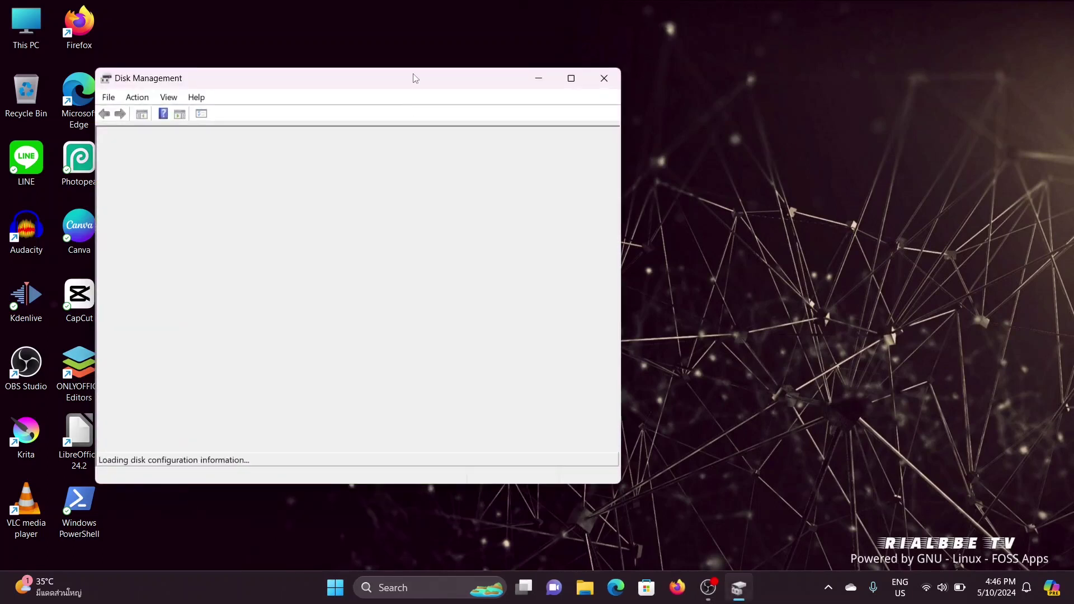
pyautogui.doubleClick(413, 76)
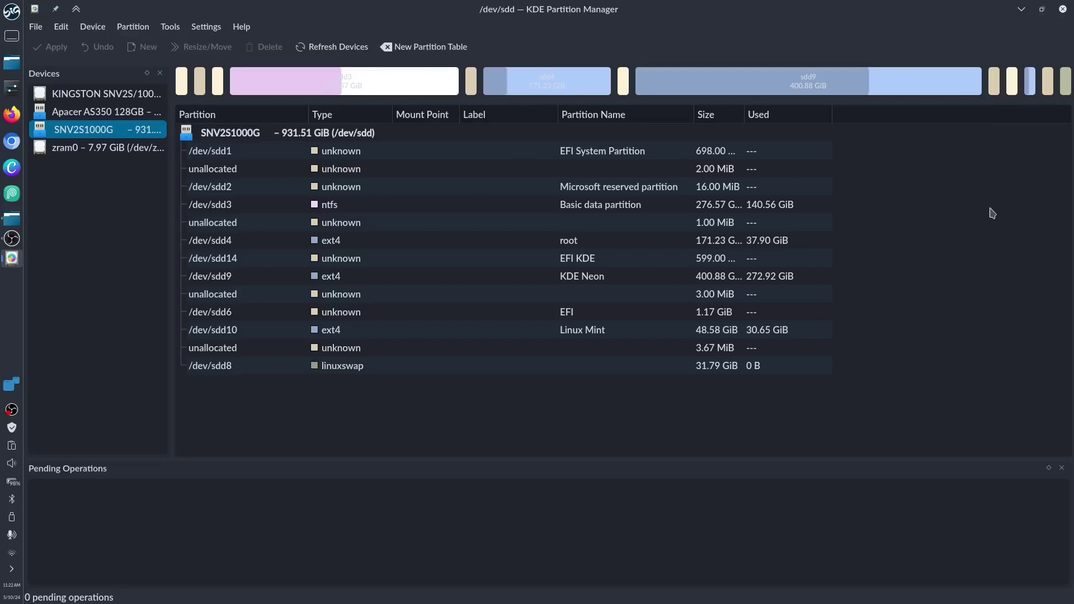
# Create a fat32 partition across the Apacer AS350's whole 119.24 GiB unallocated space.
pyautogui.press('Up')
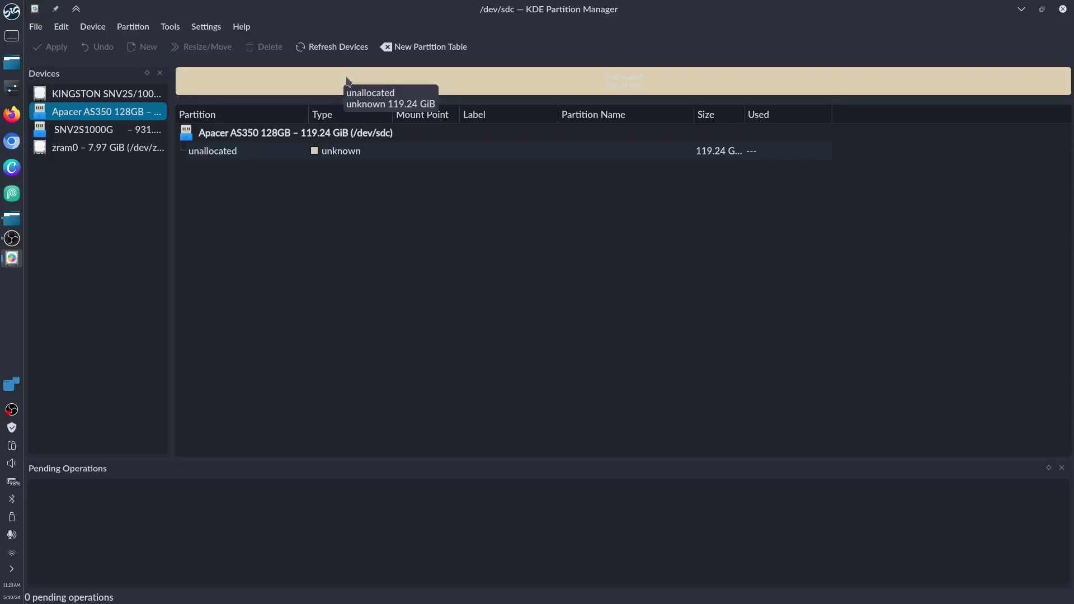
pyautogui.rightClick(329, 87)
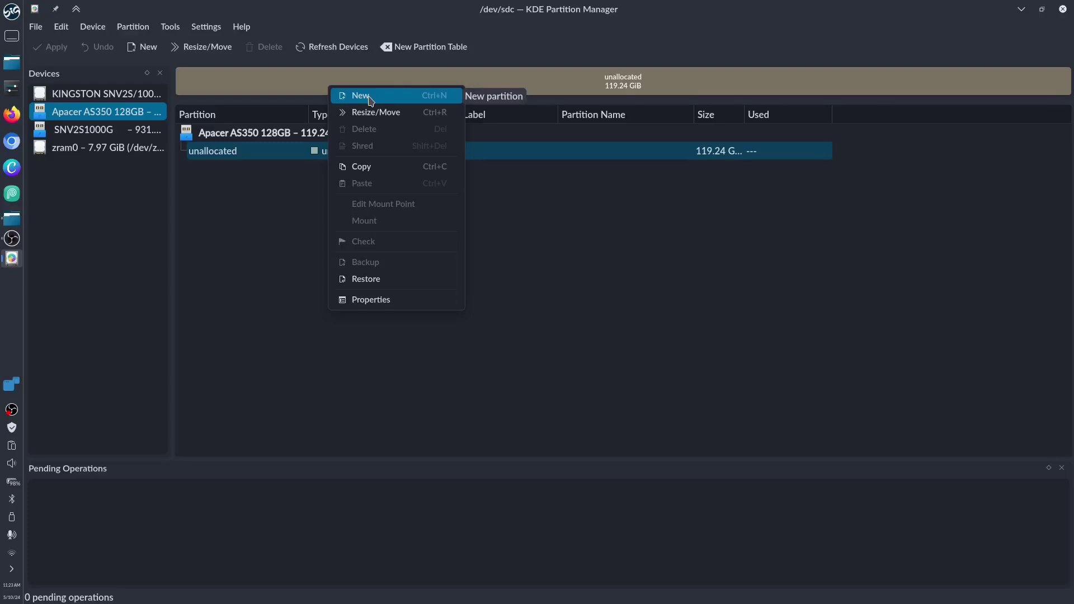
pyautogui.click(405, 101)
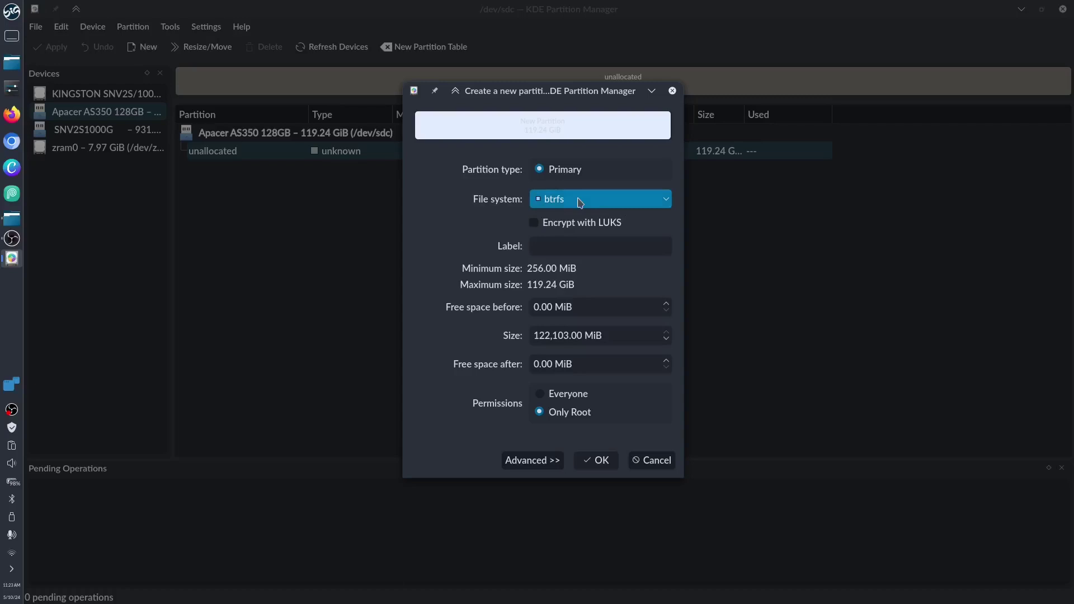
pyautogui.click(598, 207)
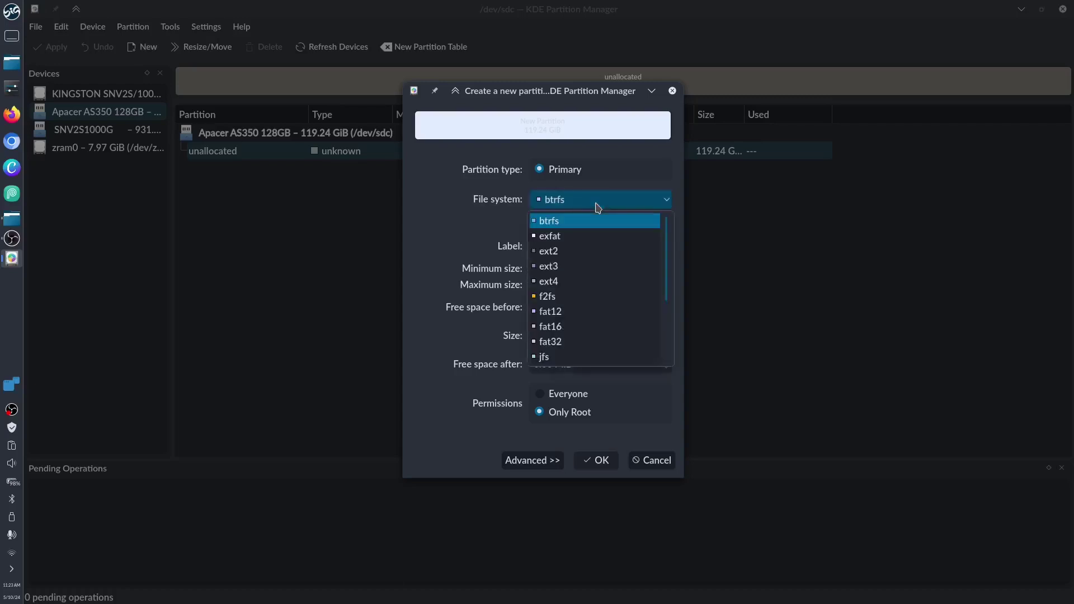
pyautogui.click(584, 343)
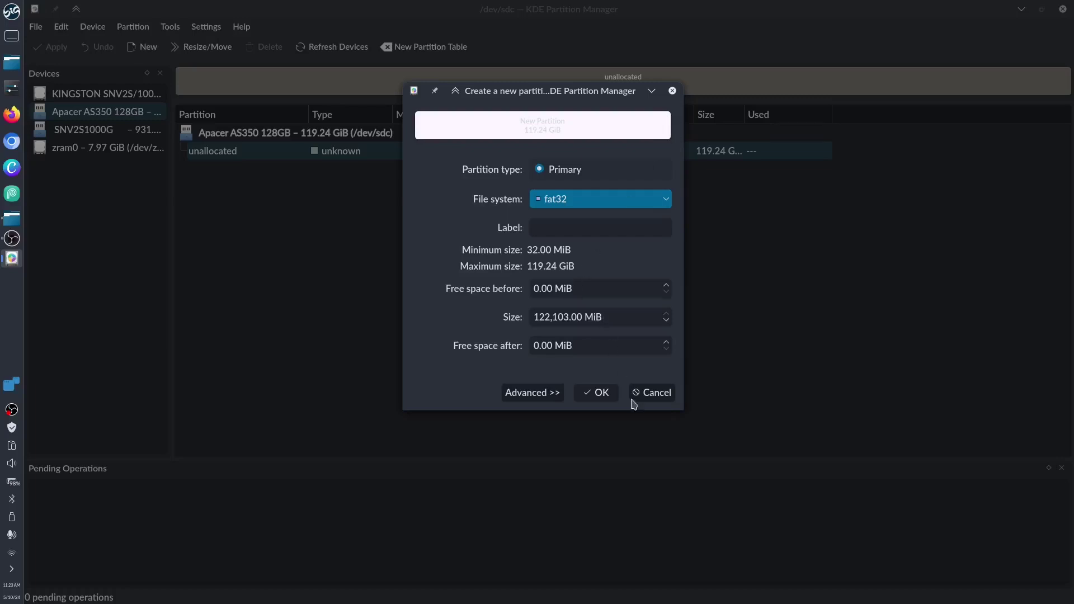
pyautogui.click(603, 394)
# Resize the pending fat32 partition on /dev/sdc to 700 MiB.
pyautogui.rightClick(679, 78)
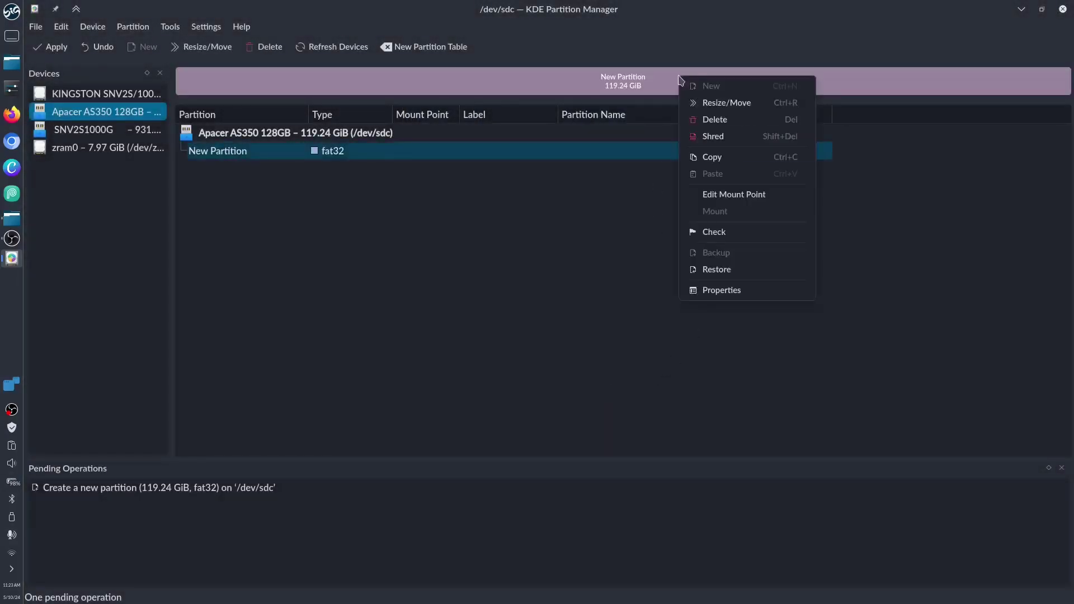
pyautogui.click(215, 48)
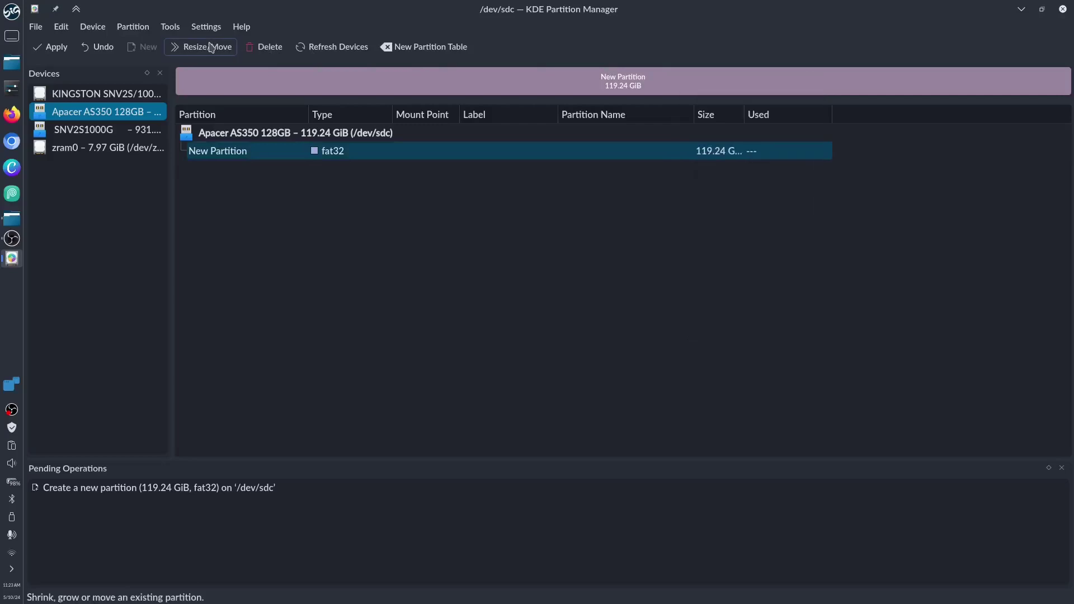
pyautogui.click(211, 48)
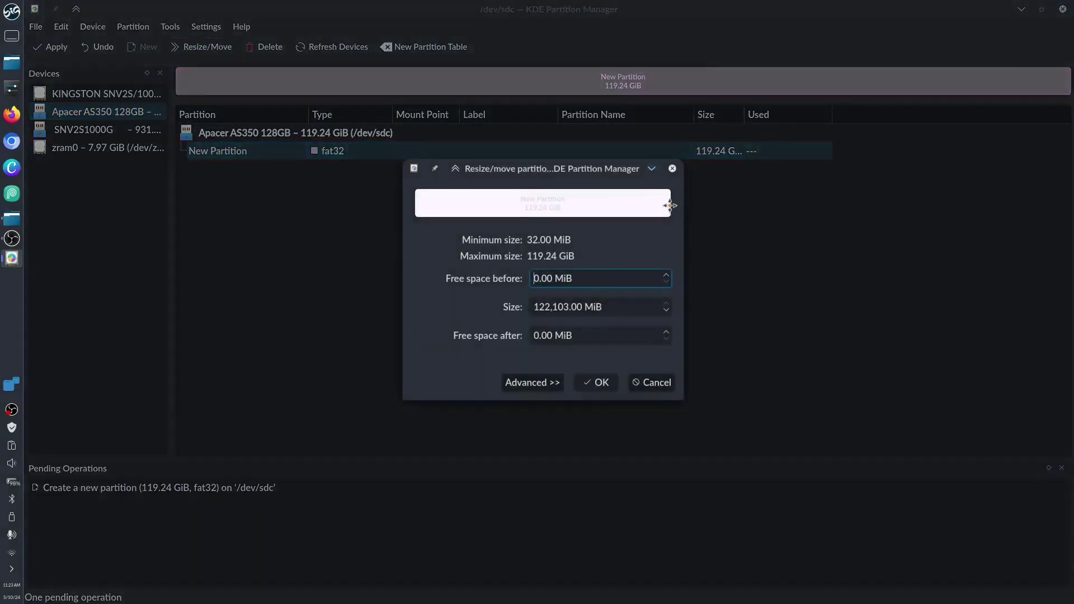
pyautogui.moveTo(671, 203); pyautogui.dragTo(426, 217)
pyautogui.press('Tab')
pyautogui.write('700')
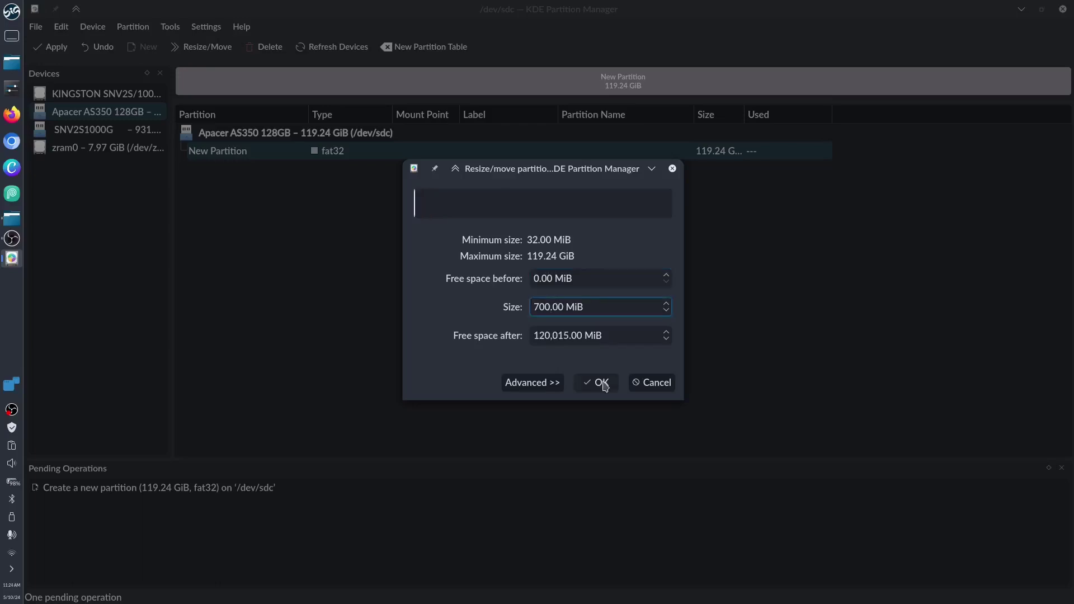
pyautogui.click(600, 383)
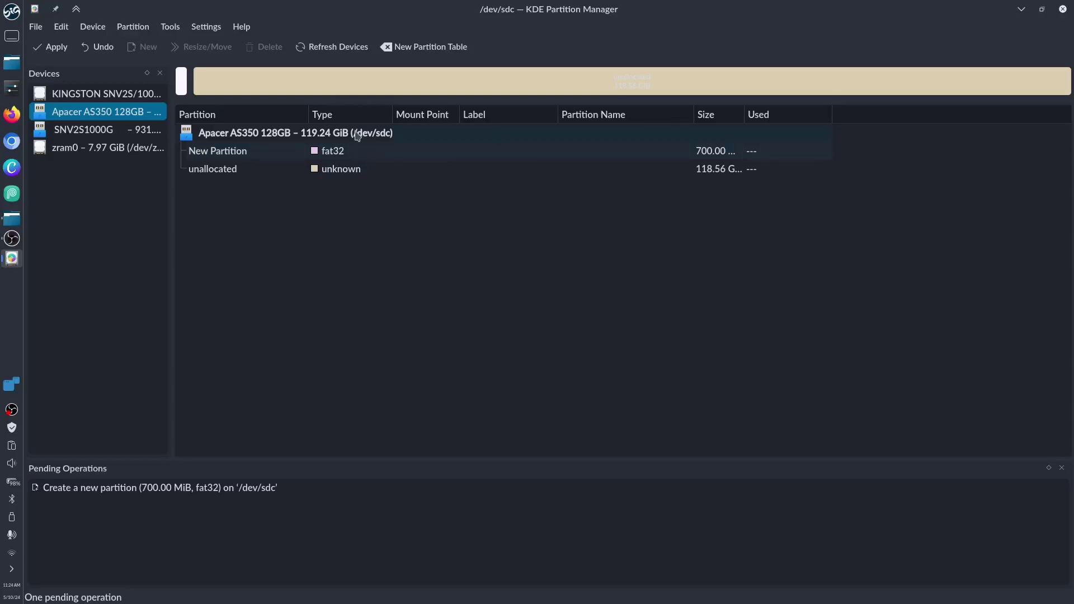
# Create an ext4 partition labelled 'Linux Mint' in the remaining 118.56 GiB of free space.
pyautogui.click(369, 158)
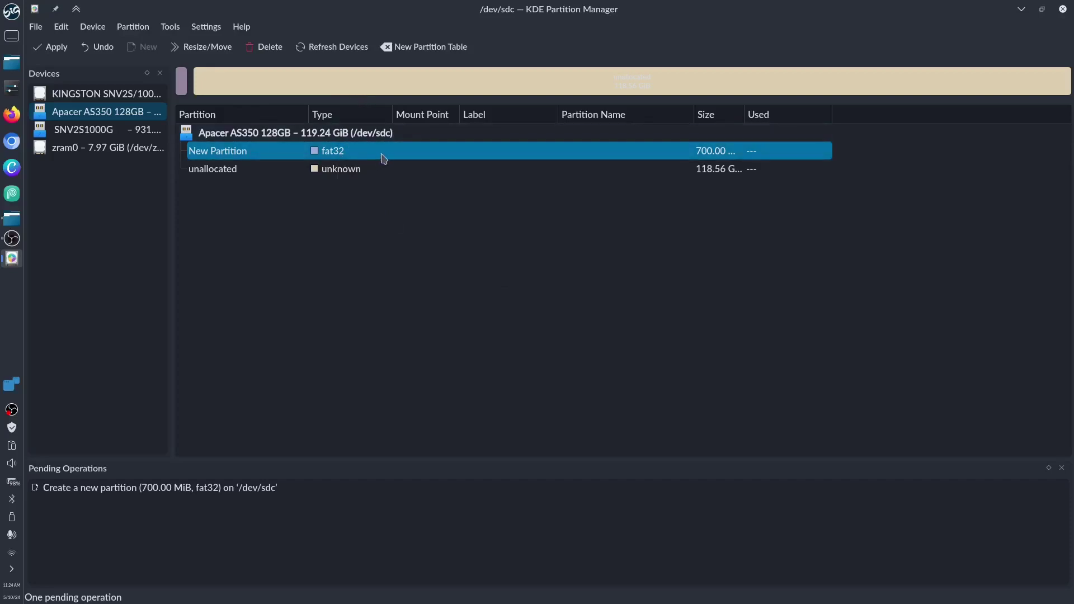
pyautogui.click(380, 84)
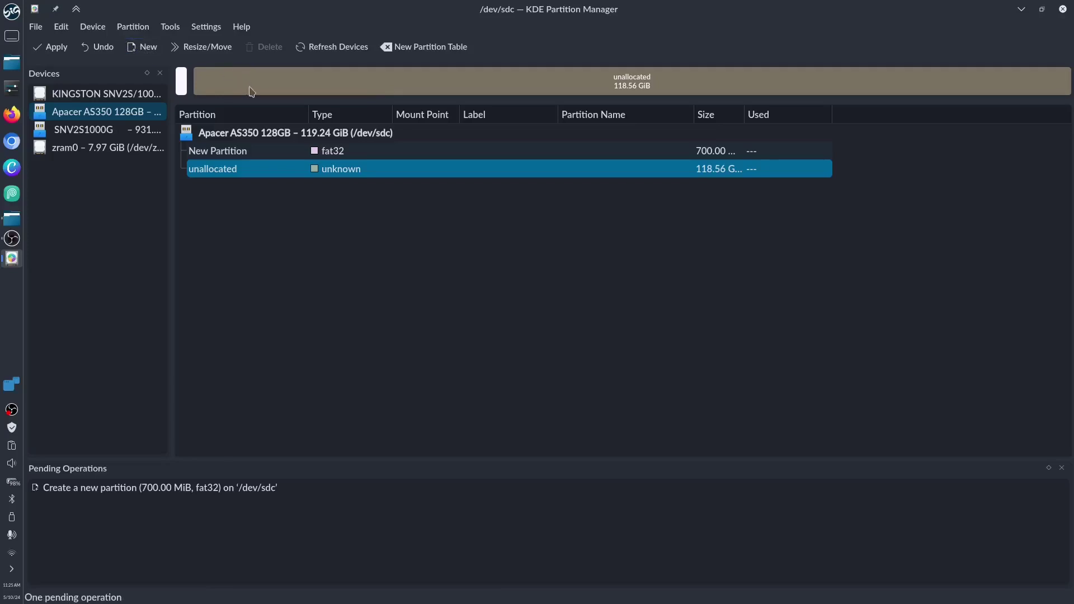
pyautogui.click(138, 49)
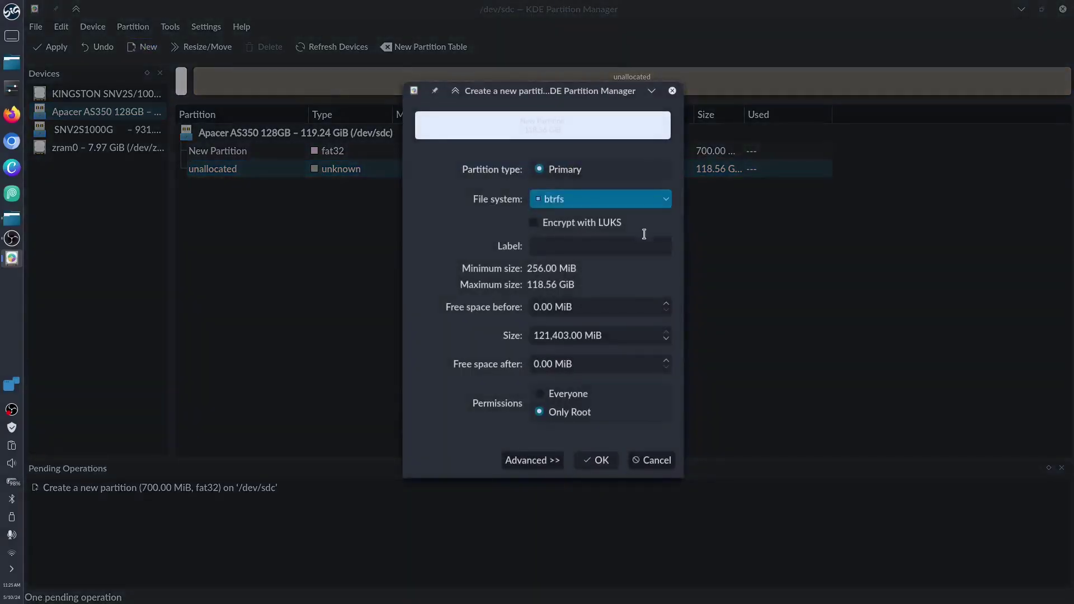
pyautogui.click(657, 202)
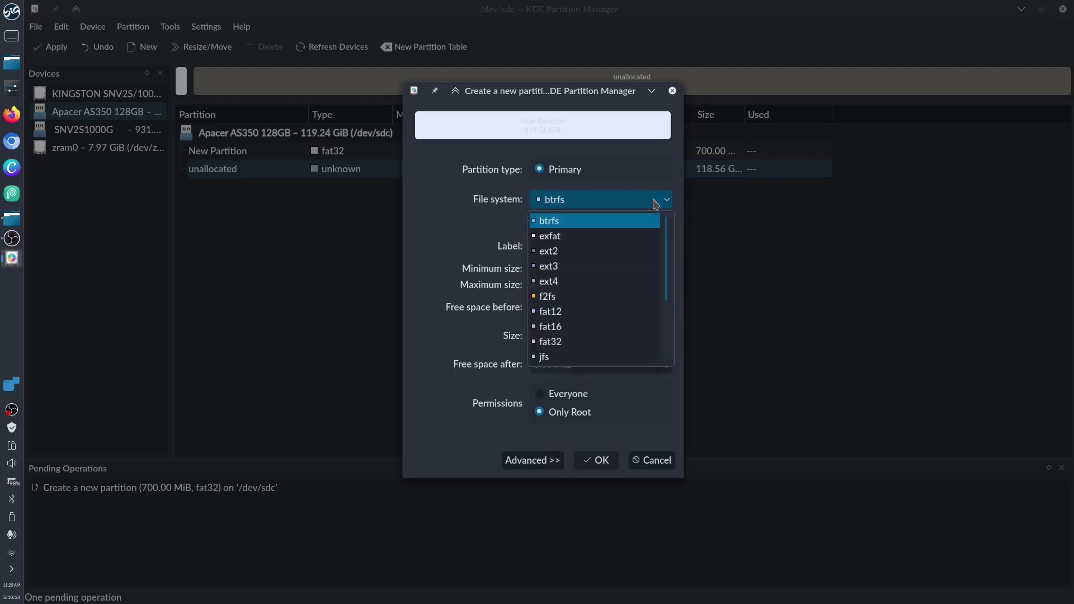
pyautogui.scroll(-3, 604, 316)
pyautogui.scroll(3, 604, 316)
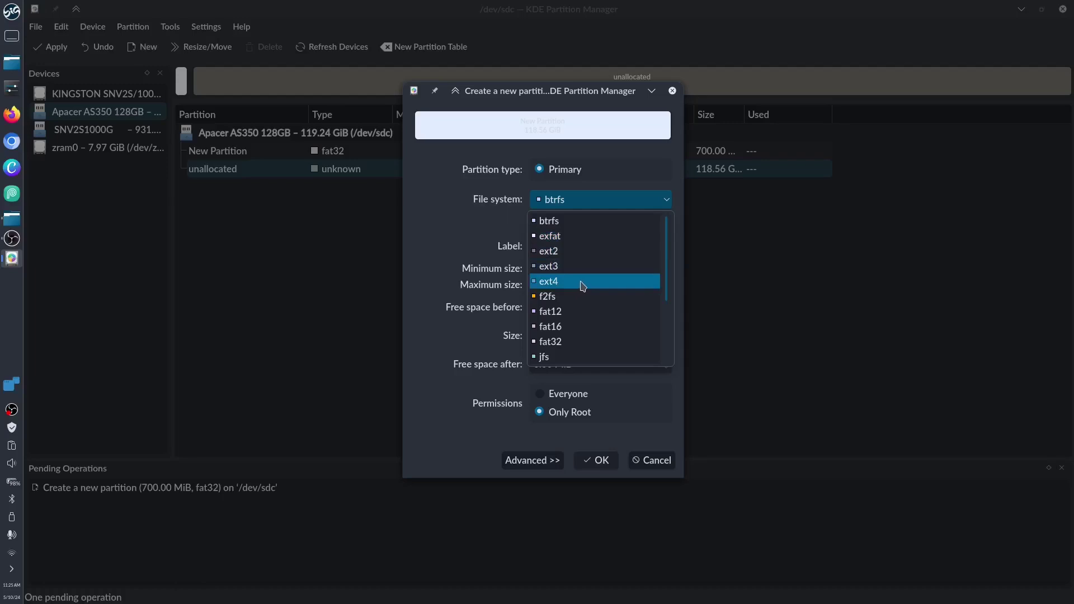
pyautogui.click(582, 287)
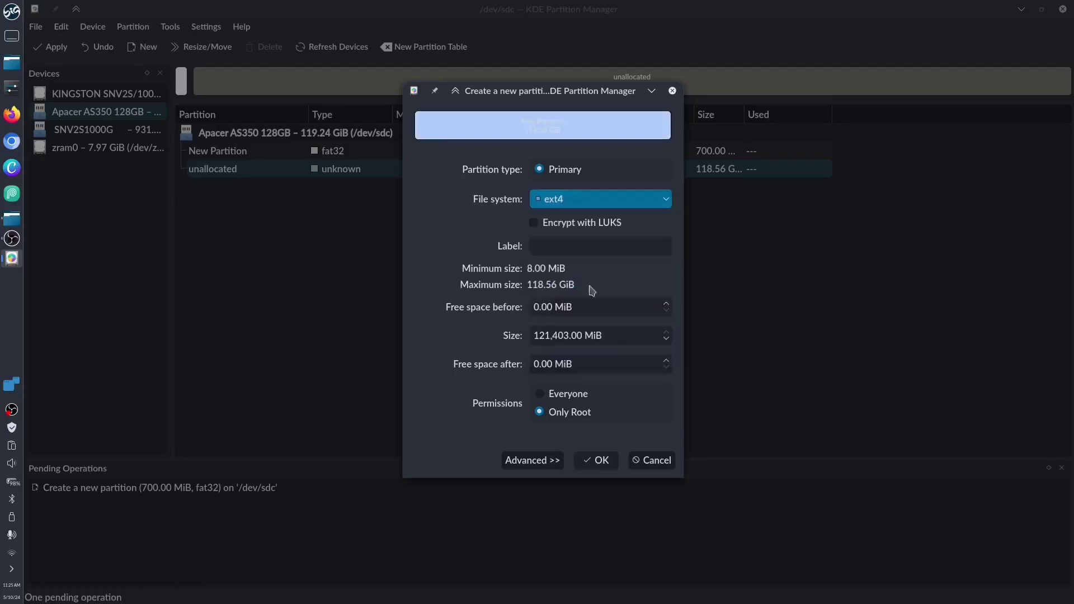
pyautogui.click(568, 246)
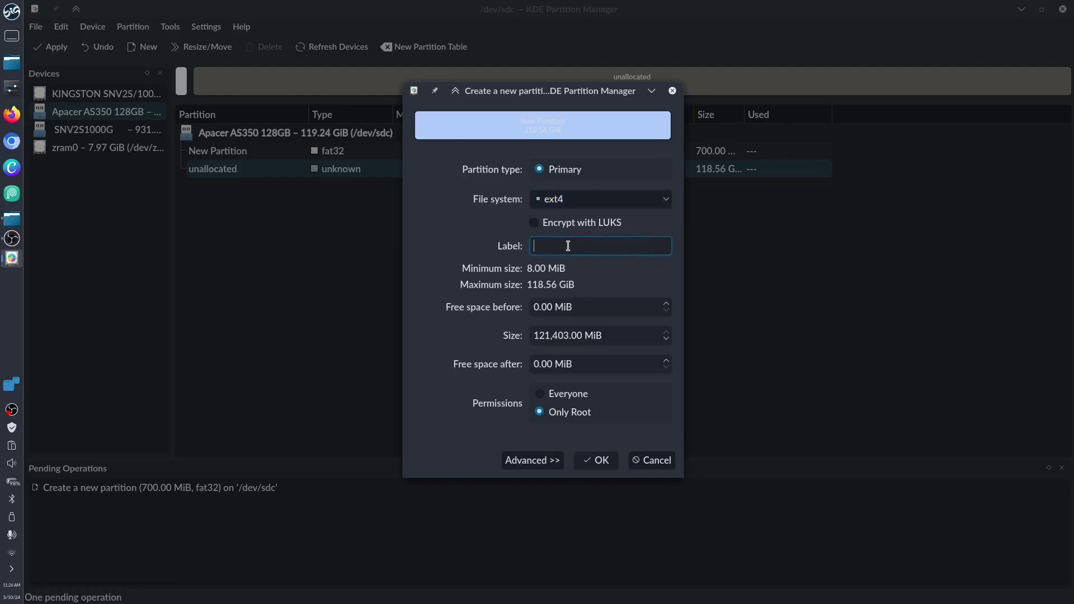
pyautogui.write('Linux Mint')
pyautogui.click(599, 461)
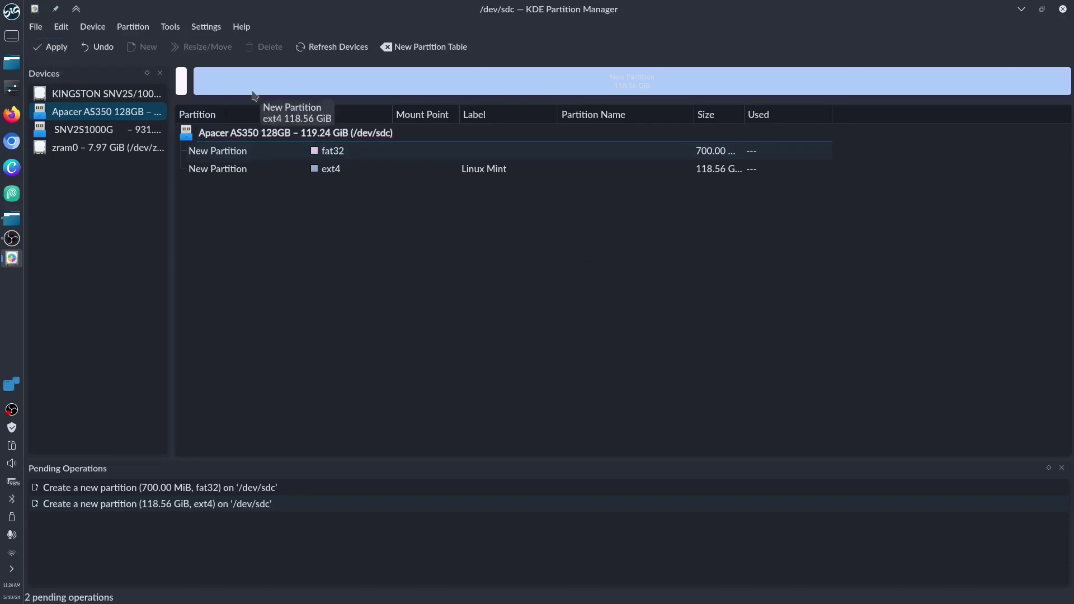
# Request applying the two queued partition creations on /dev/sdc.
pyautogui.click(46, 48)
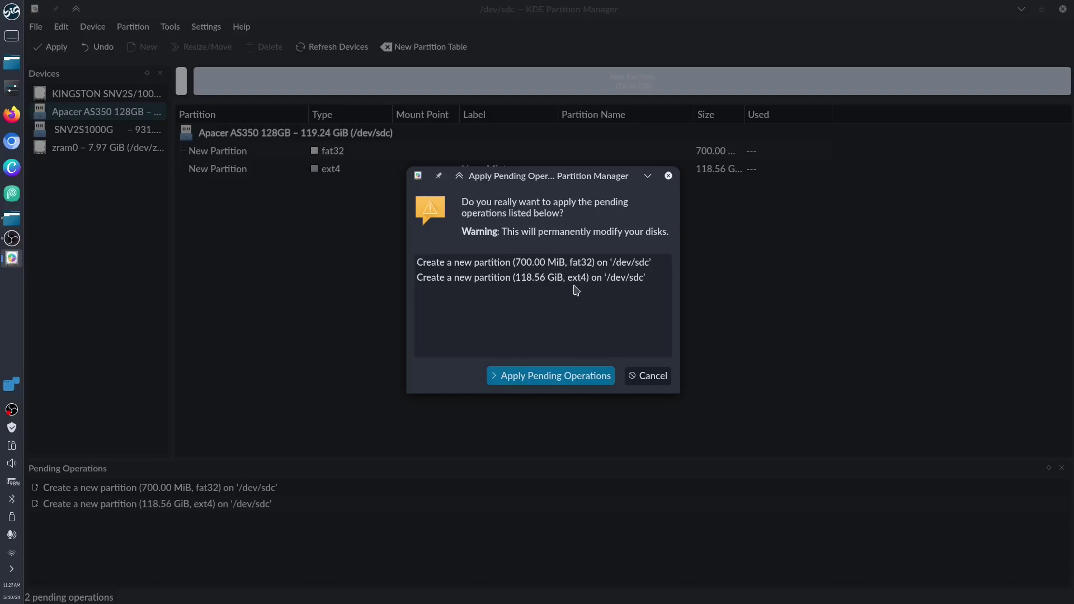
# Confirm writing the fat32 and ext4 partition creations to /dev/sdc.
pyautogui.click(511, 375)
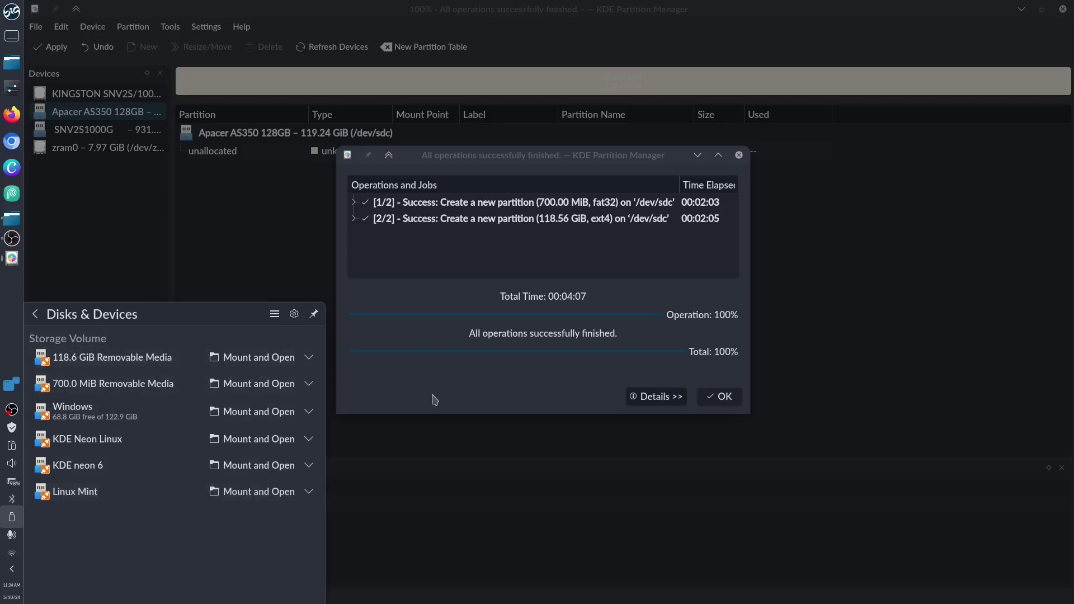
# Dismiss the finished-operations report to reveal /dev/sdc1 fat32 and /dev/sdc2 ext4 Linux Mint.
pyautogui.click(458, 393)
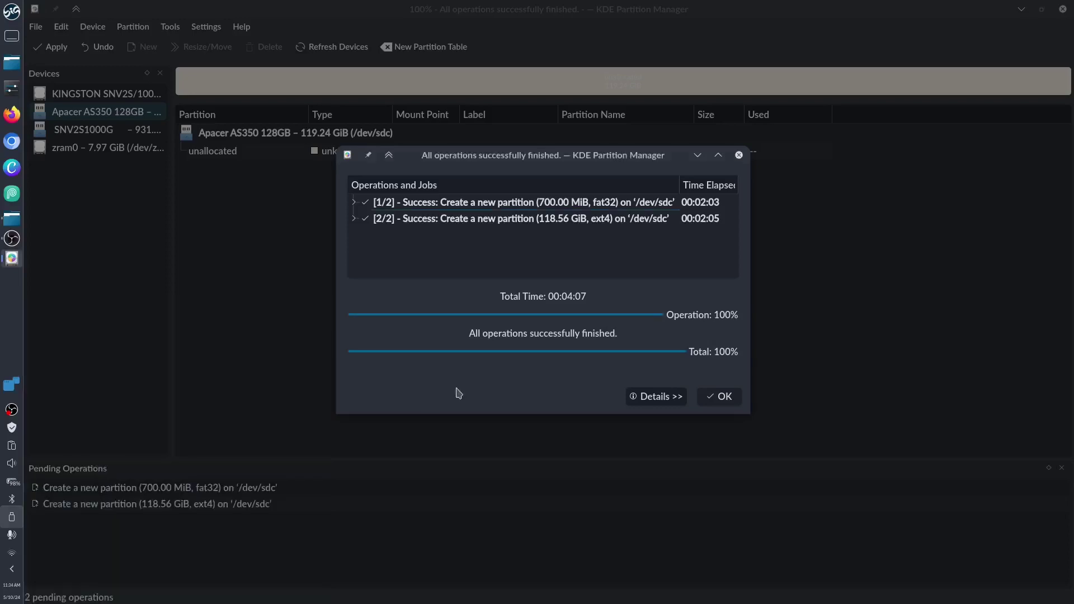
pyautogui.click(728, 399)
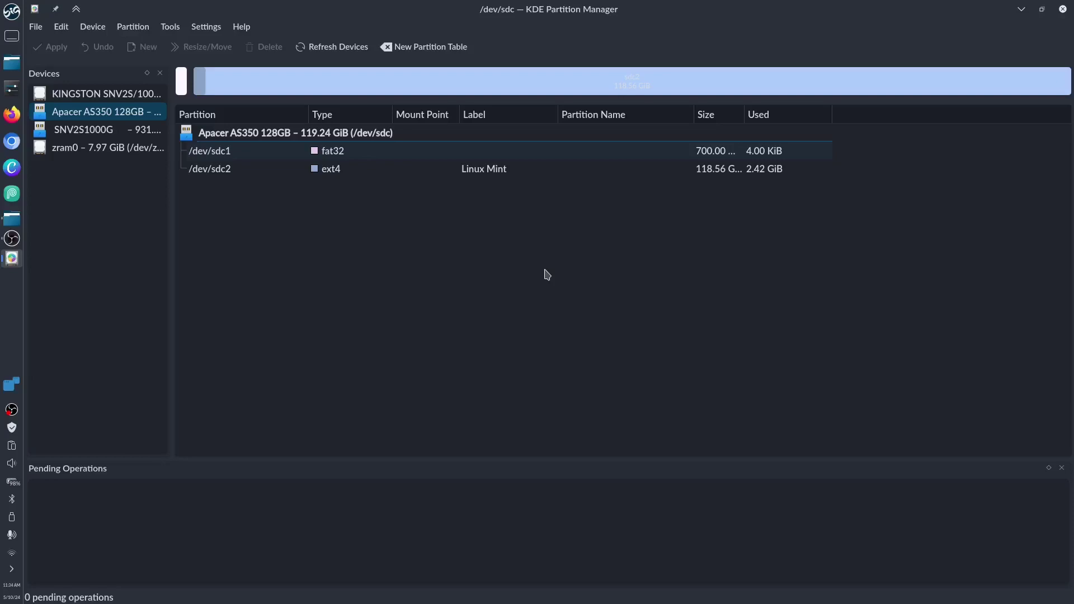
# Select the KINGSTON /dev/nvme0n1 drive to view its fat32, btrfs and ext4 partitions.
pyautogui.click(139, 96)
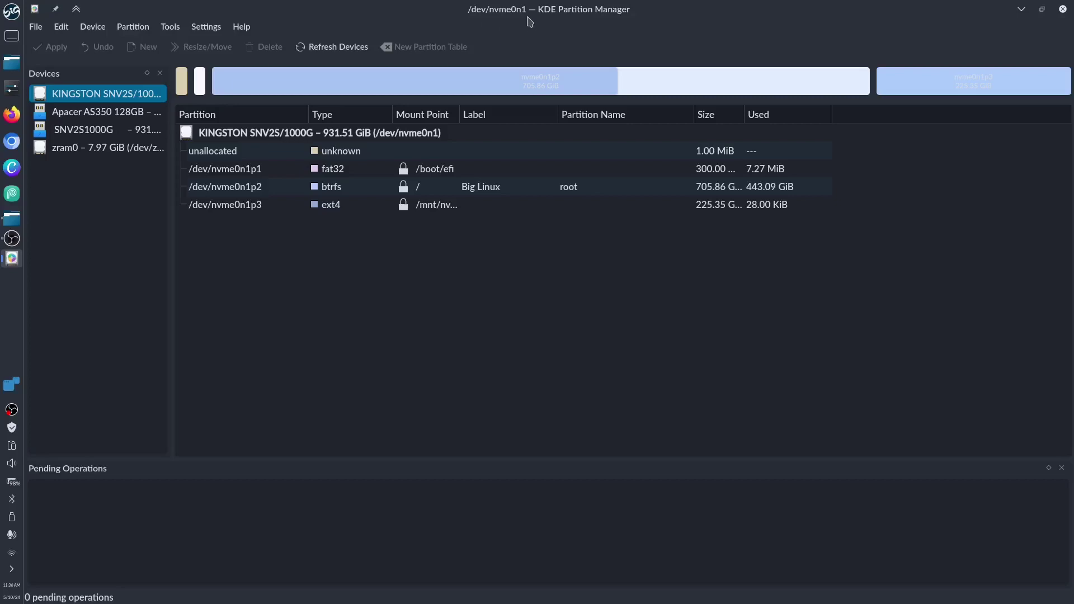
# Display the 931.51 GiB SNV2S1000G disk (/dev/sdd) with its ntfs, KDE Neon, Linux Mint and swap partitions.
pyautogui.click(107, 116)
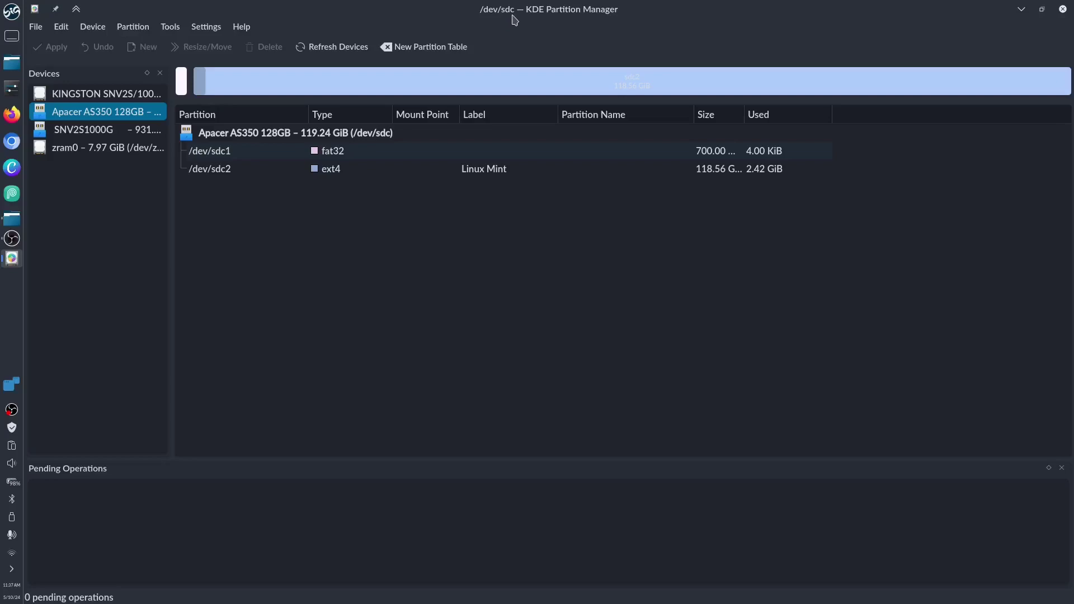
pyautogui.click(115, 137)
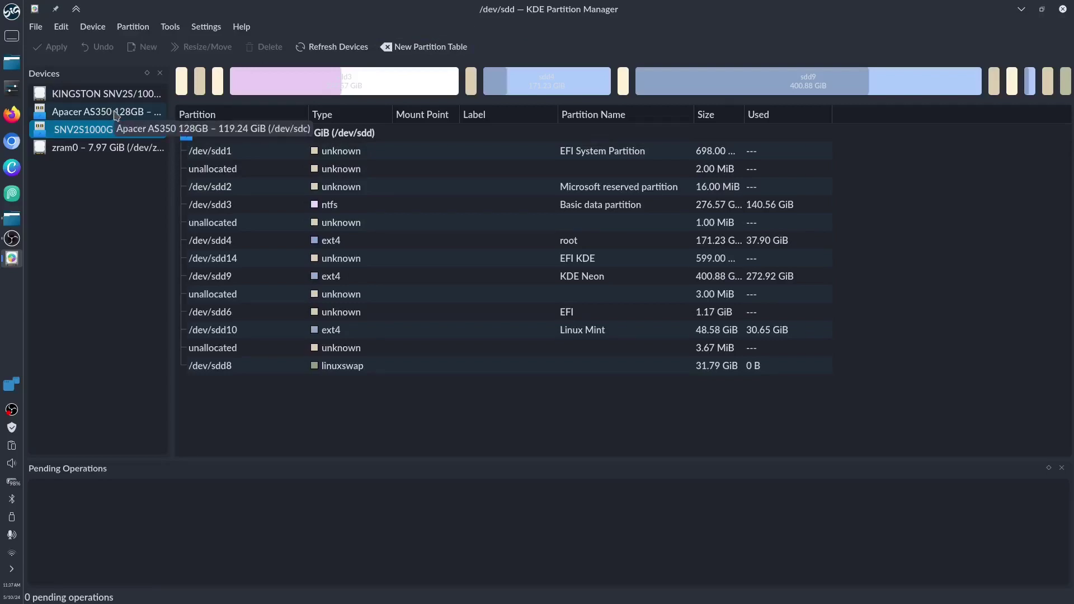
pyautogui.click(116, 112)
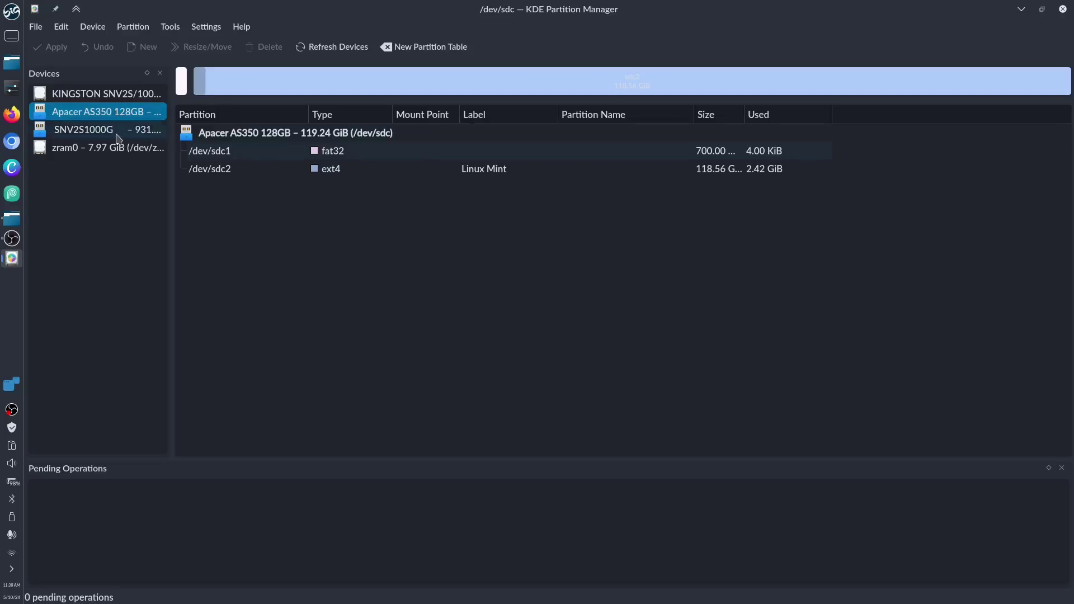
pyautogui.click(114, 134)
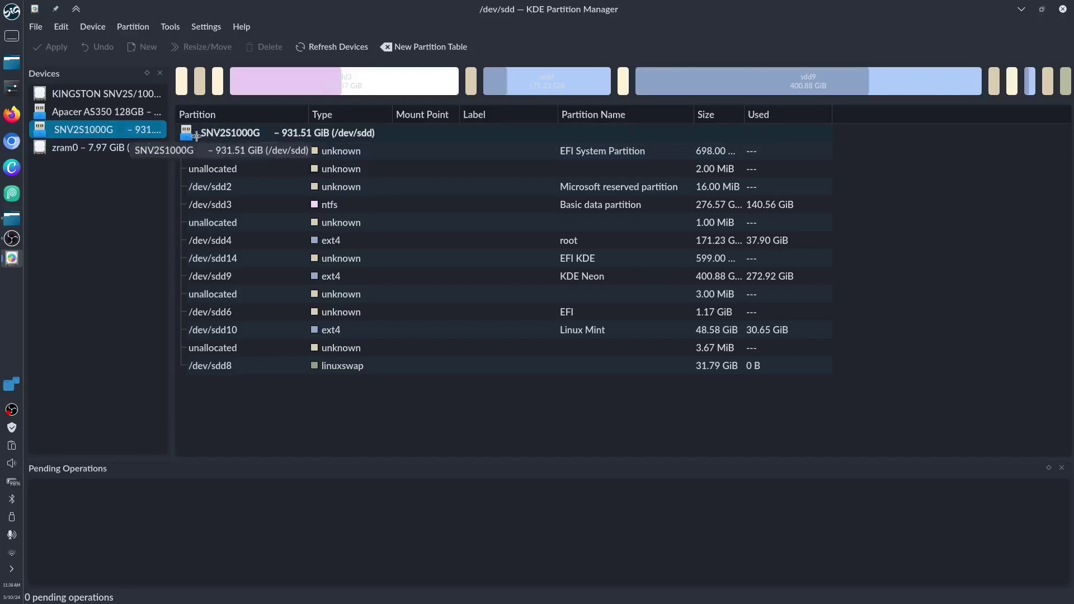
pyautogui.click(1032, 86)
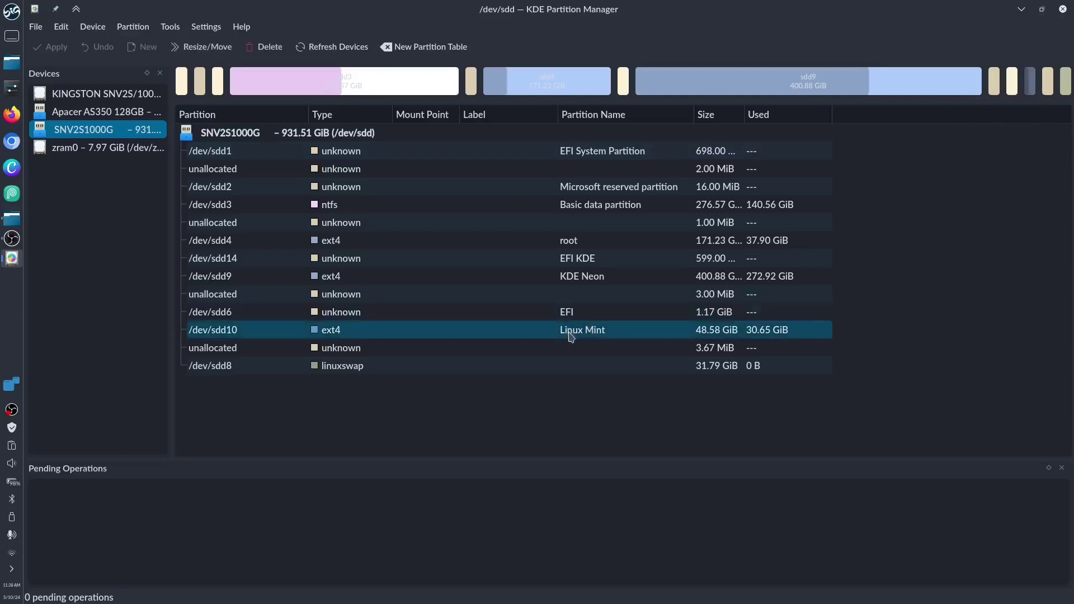
pyautogui.click(444, 315)
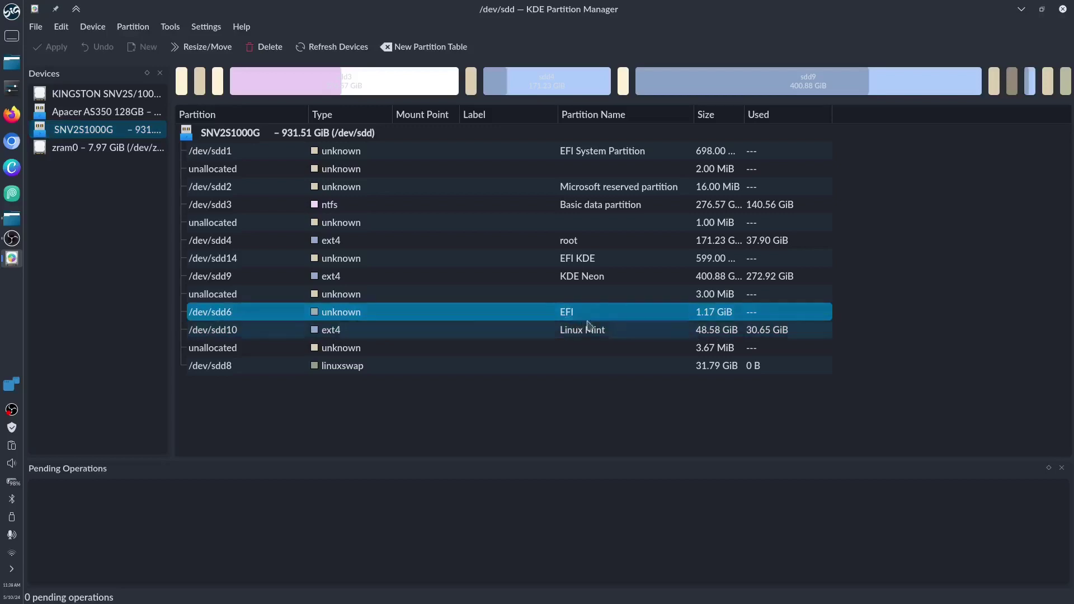
pyautogui.press('Down')
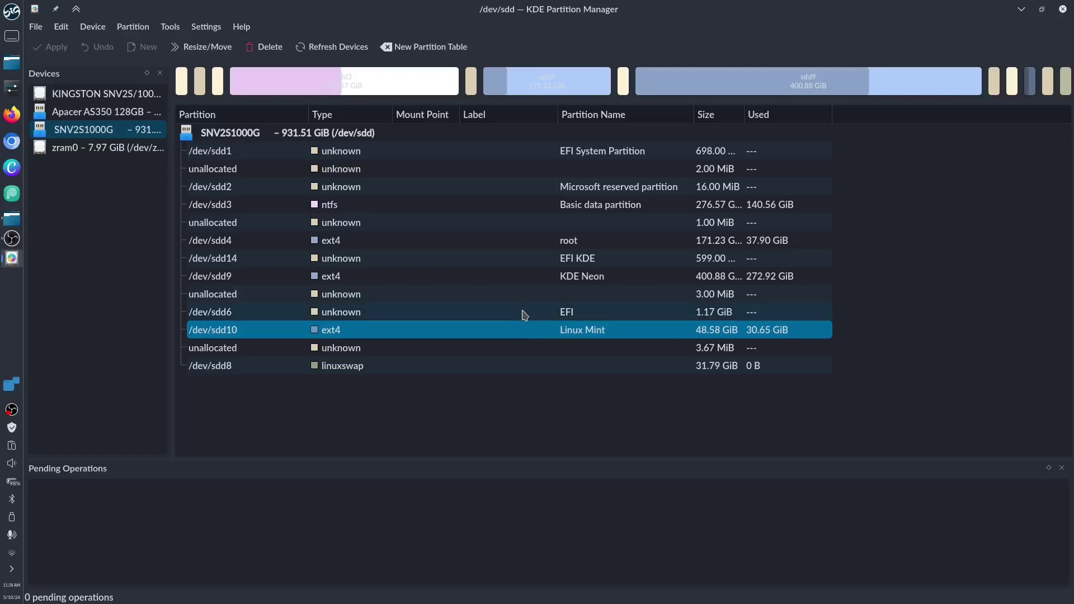
pyautogui.press('Up')
pyautogui.rightClick(521, 317)
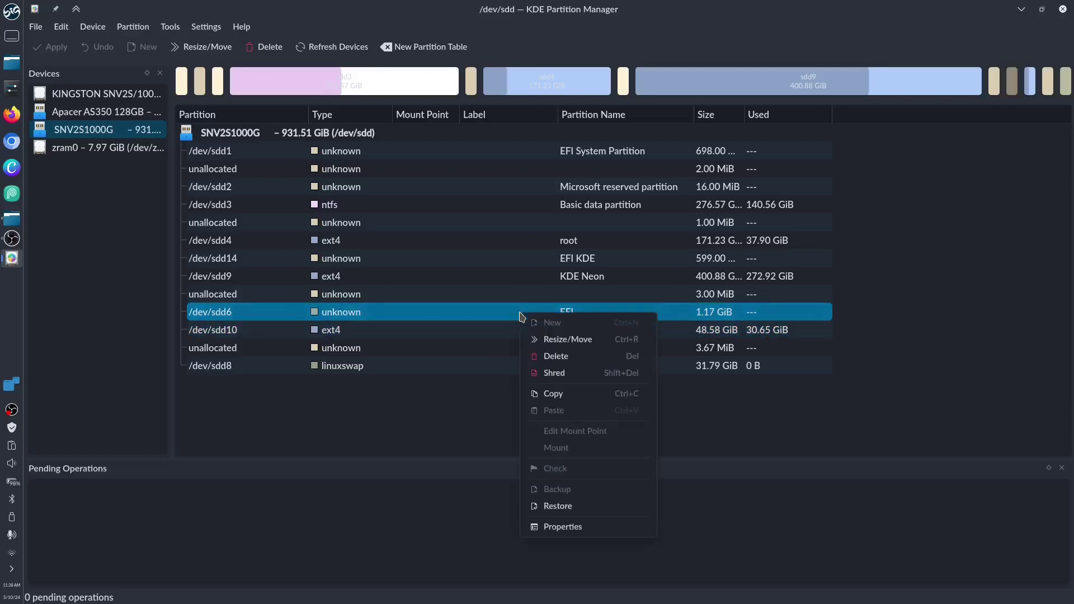
pyautogui.press('Escape')
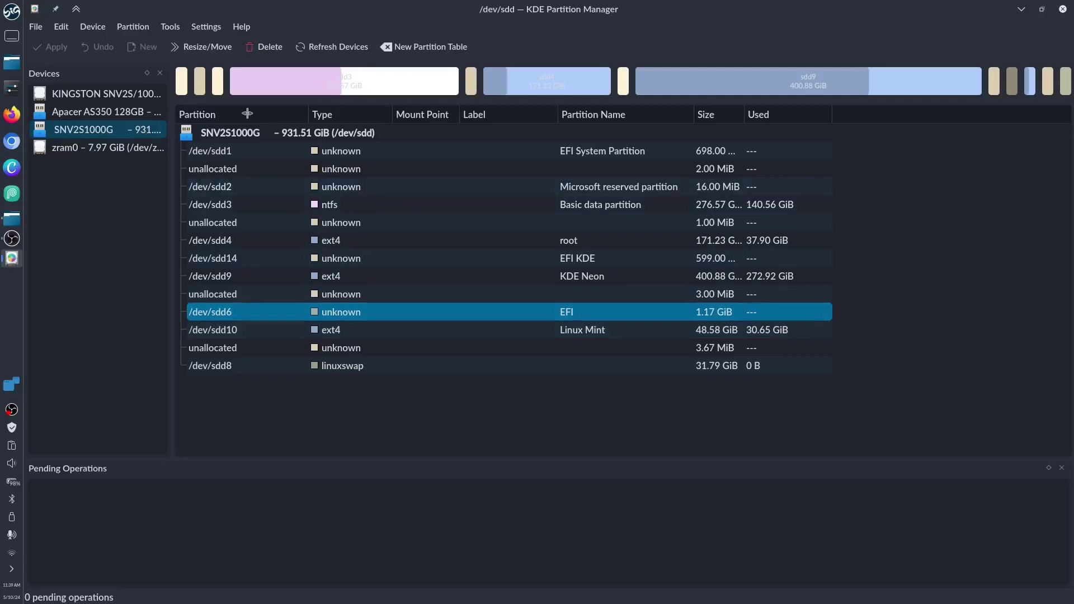
# On the Apacer disk, move the Linux Mint partition sdc2 right by 500 MiB.
pyautogui.click(95, 115)
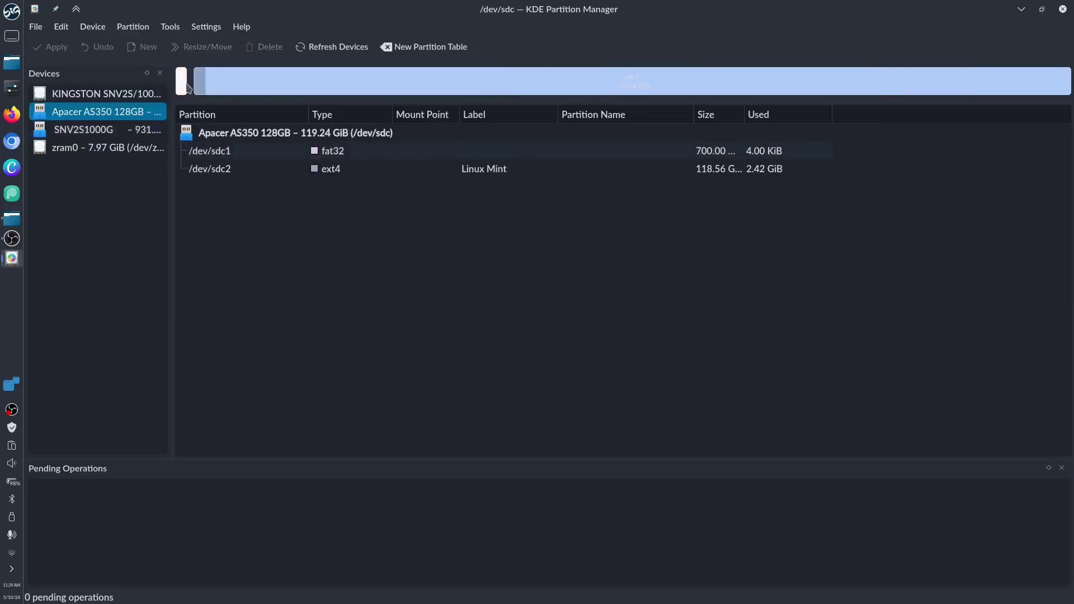
pyautogui.click(224, 91)
pyautogui.rightClick(224, 90)
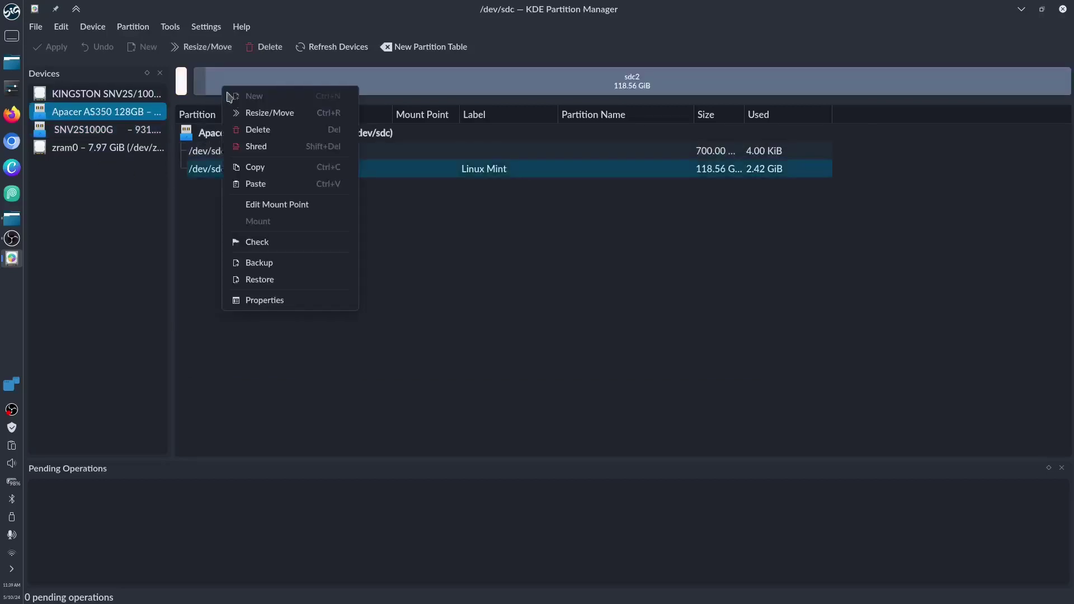
pyautogui.click(253, 112)
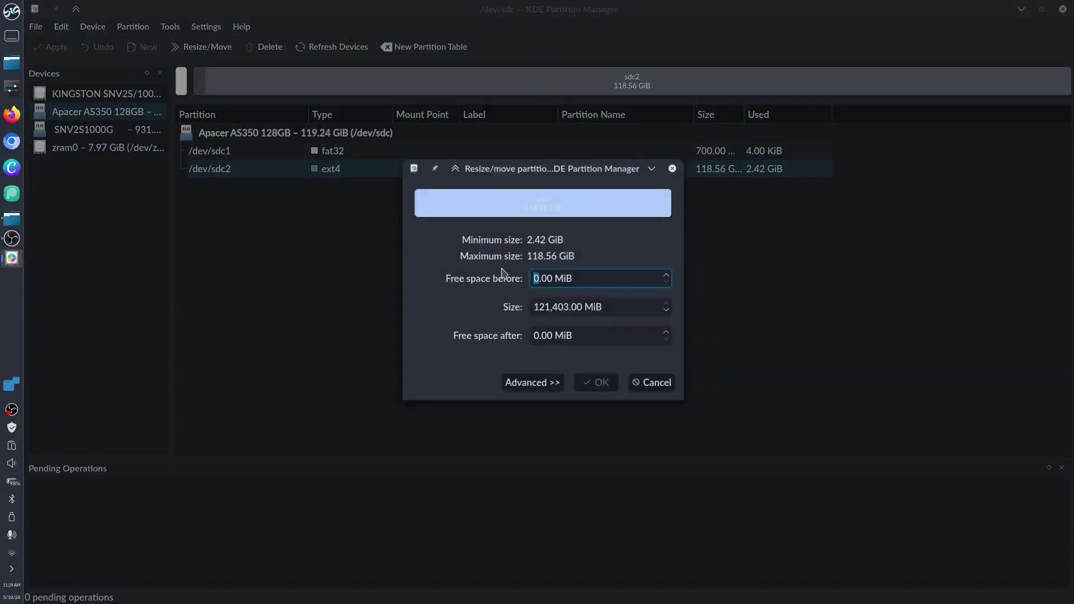
pyautogui.write('500')
pyautogui.press('Return')
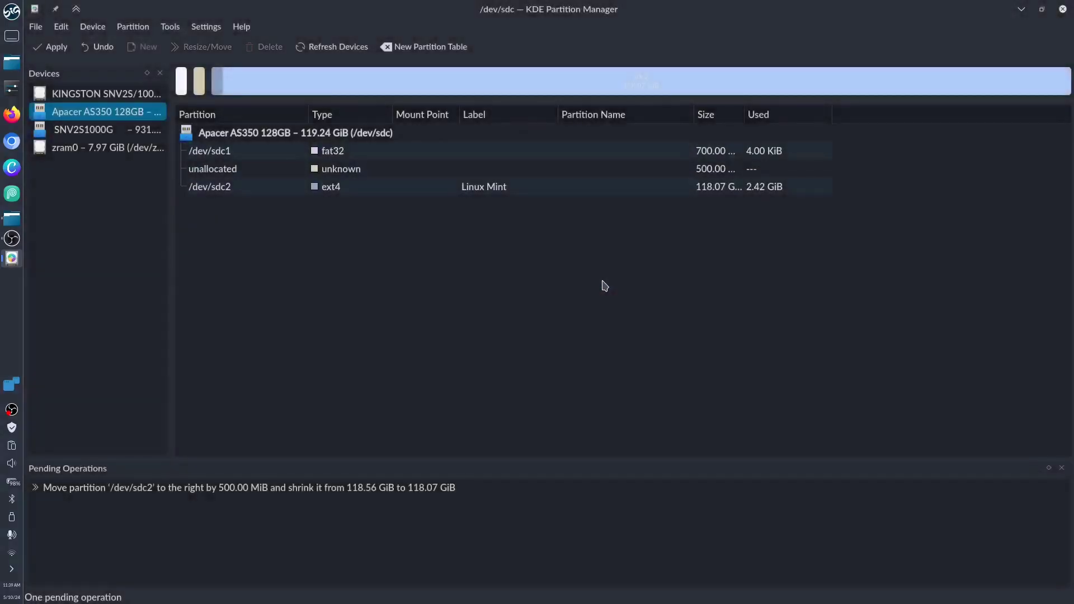
# Extend fat32 partition sdc1 into the 500 MiB gap, growing it to 1.17 GiB.
pyautogui.click(198, 85)
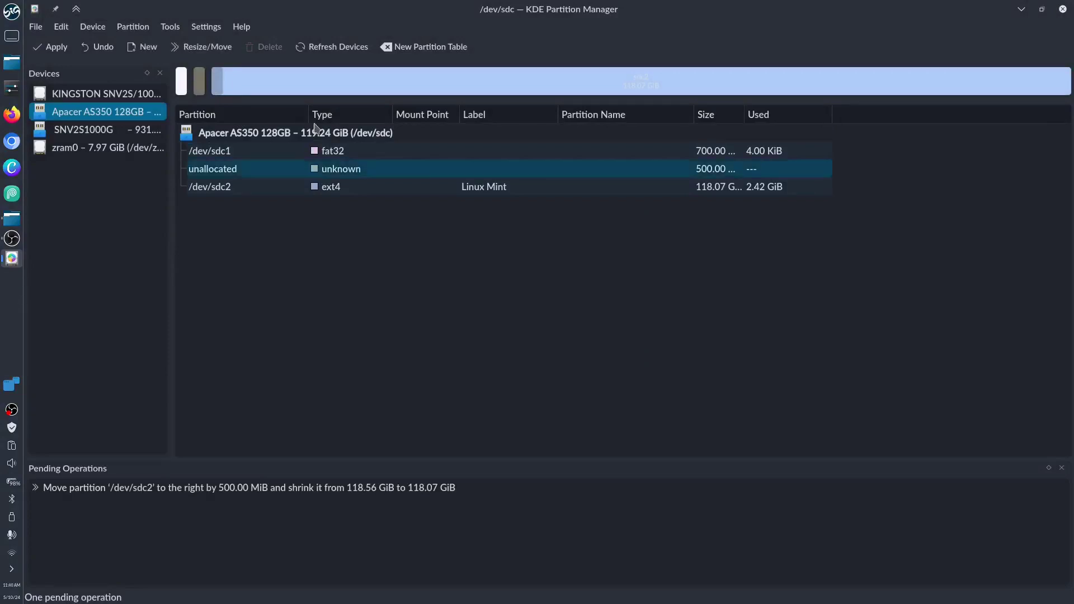
pyautogui.click(184, 85)
pyautogui.rightClick(185, 85)
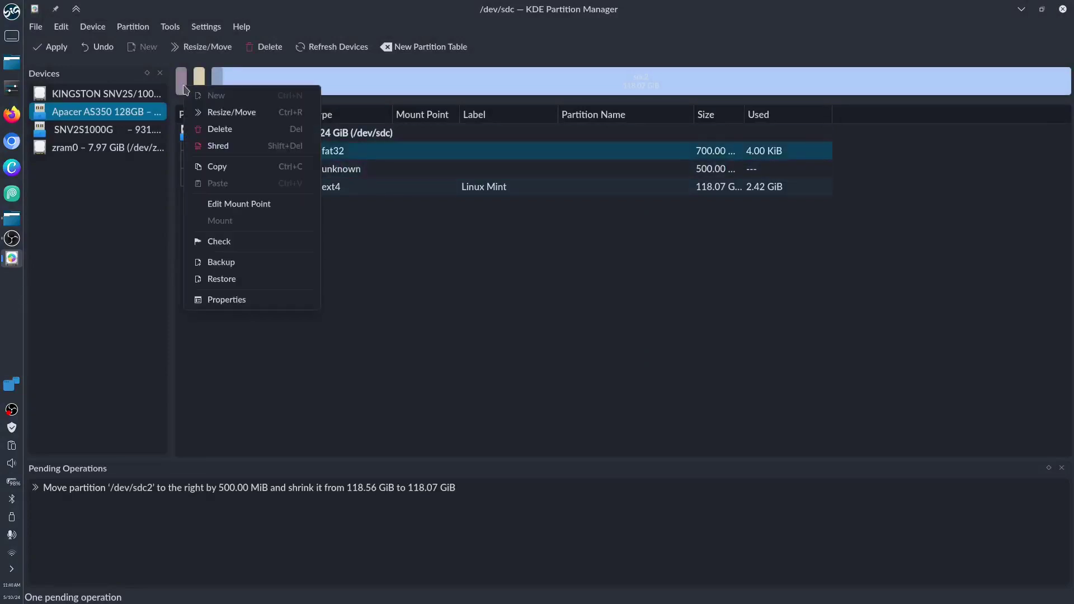
pyautogui.click(225, 117)
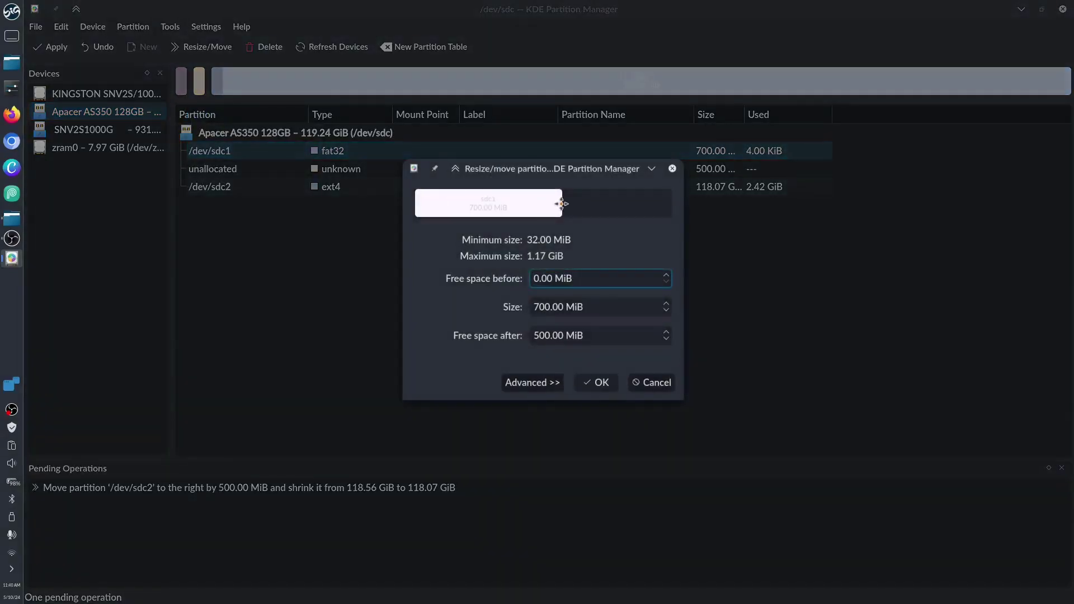
pyautogui.moveTo(567, 205); pyautogui.dragTo(686, 231)
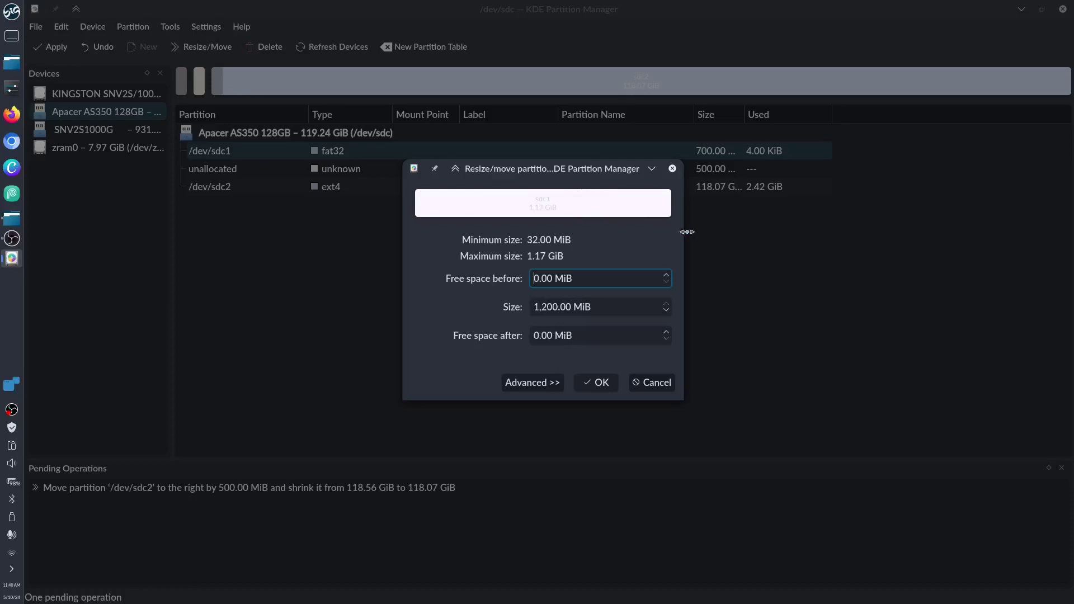
pyautogui.click(597, 386)
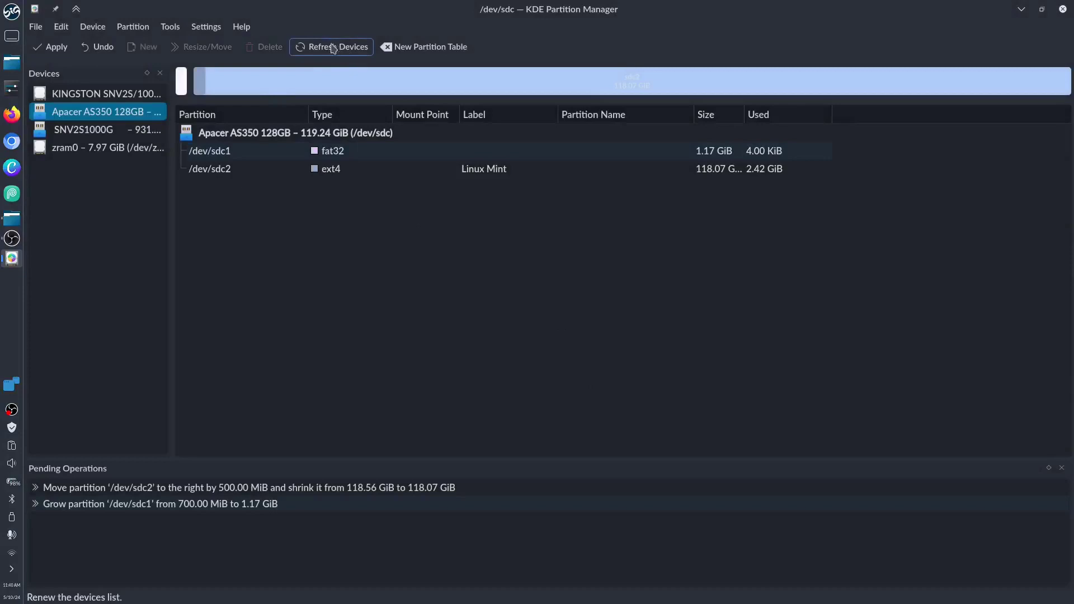
# Copy the EFI partition sdd6 from SNV2S1000G and paste it over sdc1, confirming the overwrite.
pyautogui.click(88, 131)
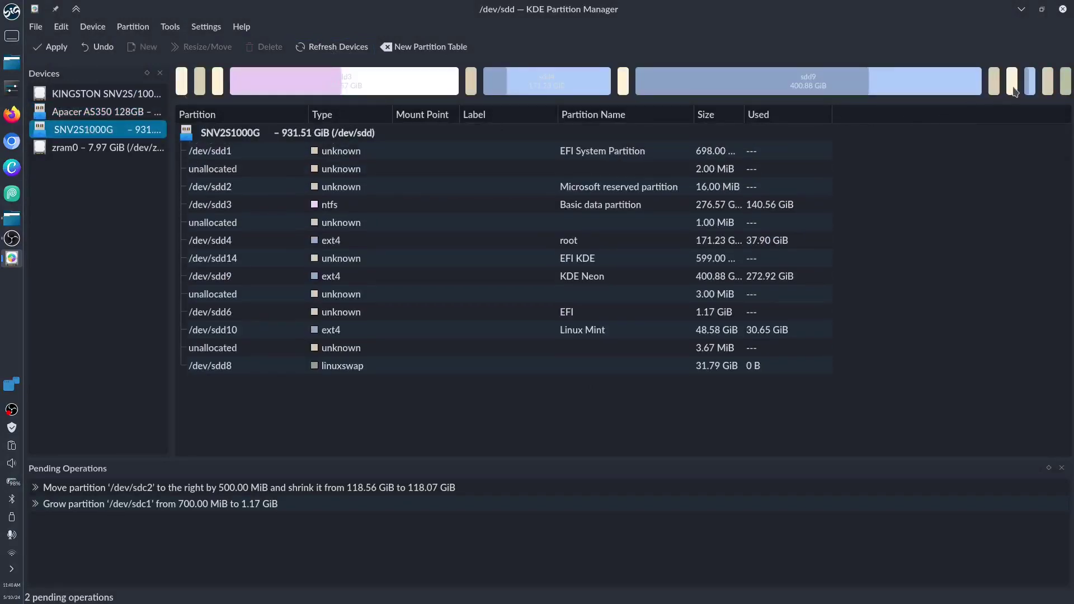
pyautogui.rightClick(597, 315)
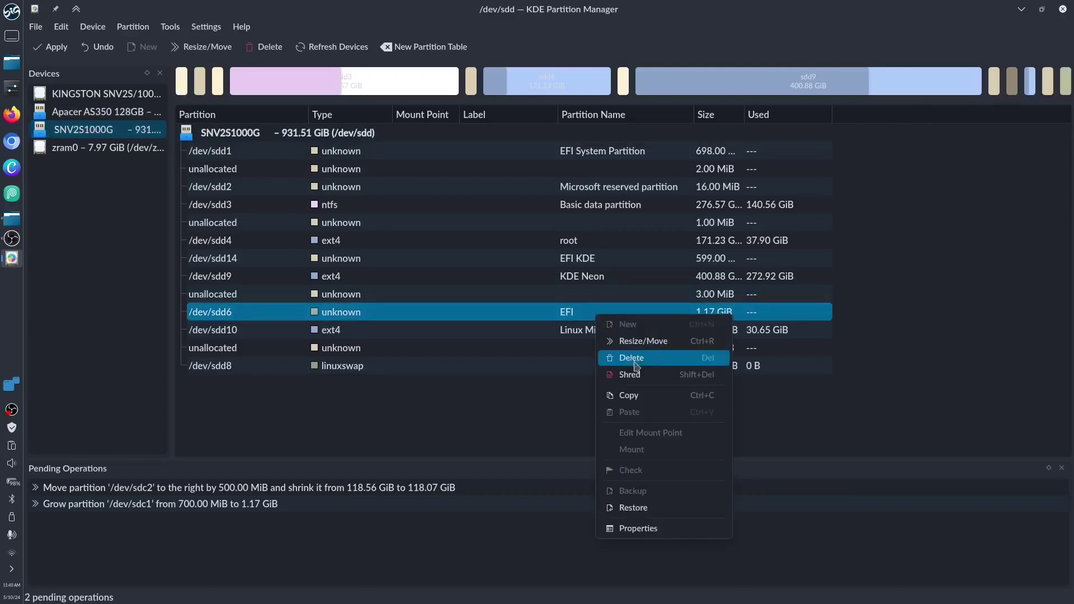
pyautogui.press('Escape')
pyautogui.click(116, 113)
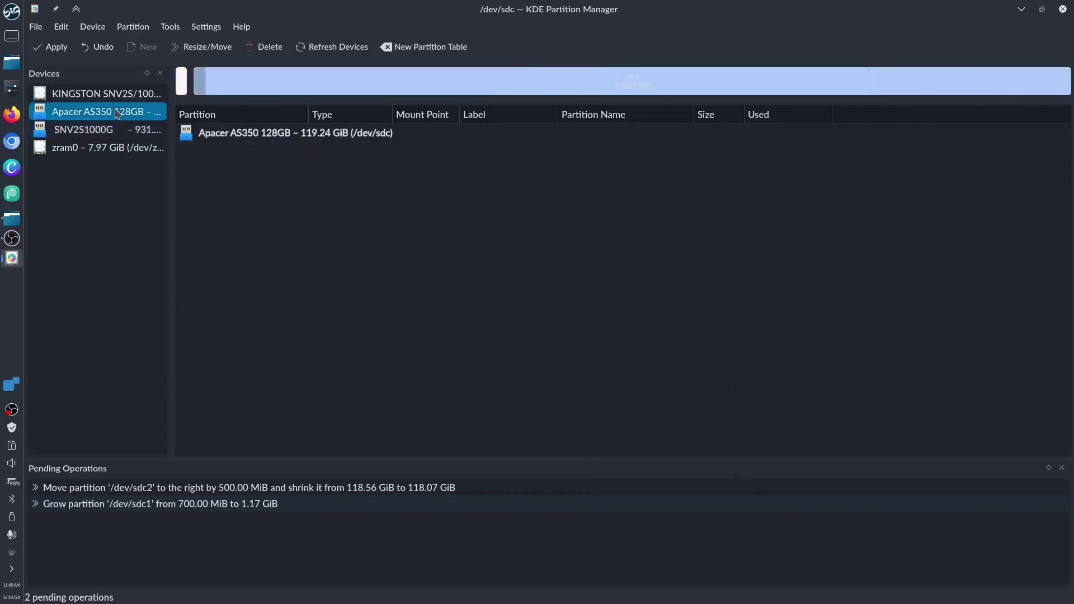
pyautogui.rightClick(182, 81)
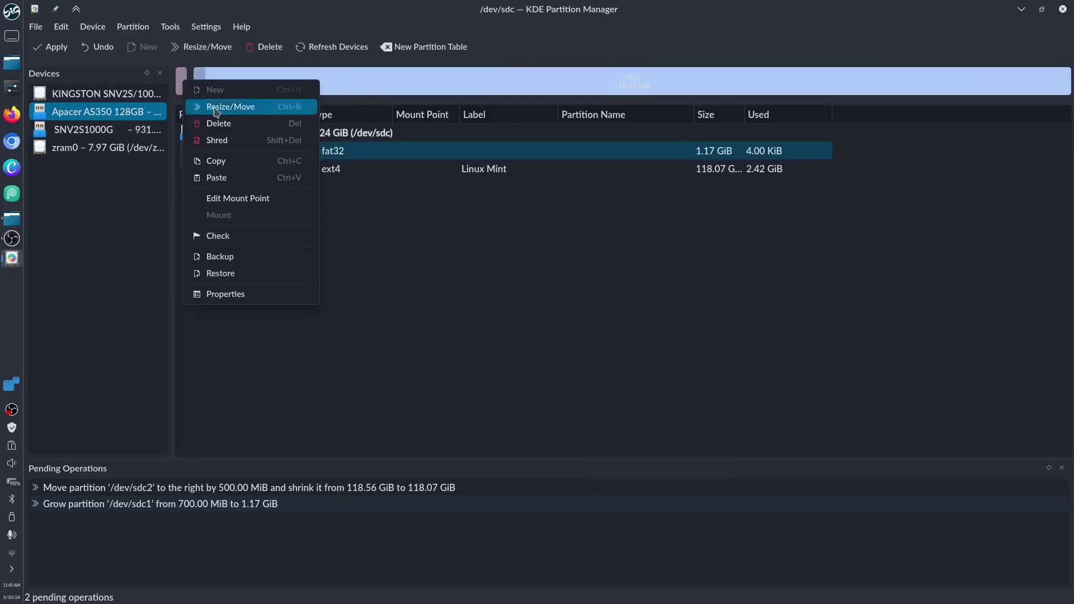
pyautogui.click(244, 178)
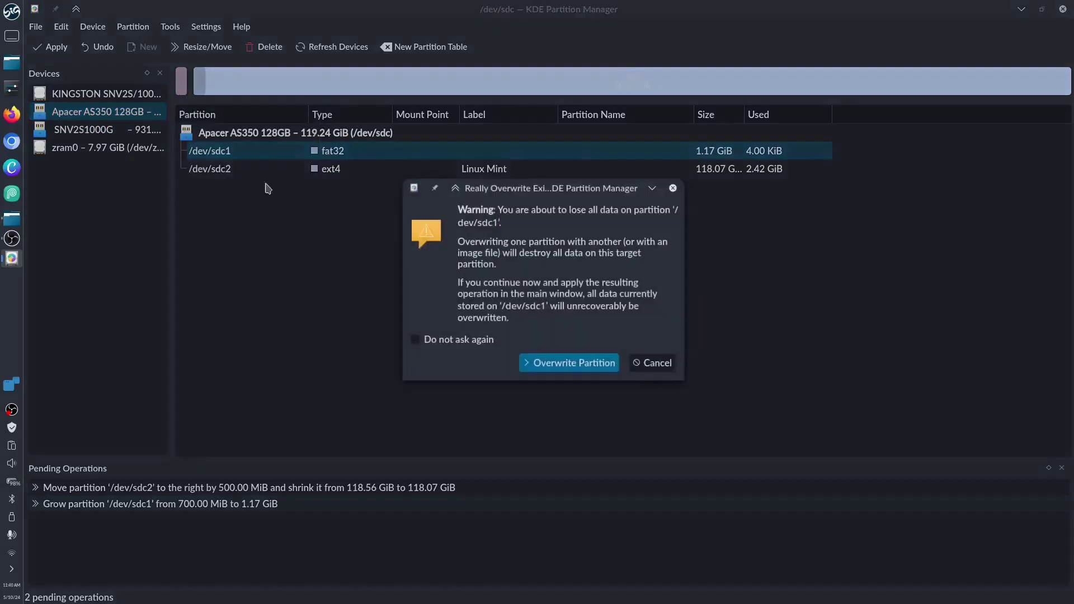
pyautogui.click(573, 366)
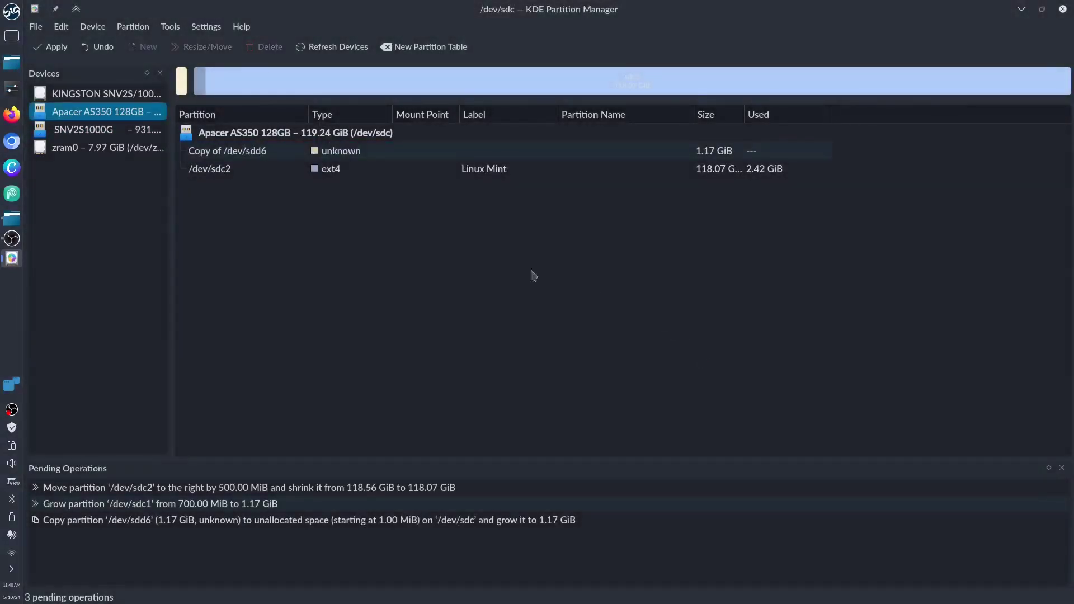
# Copy the Linux Mint partition sdd10 and paste it onto sdc2.
pyautogui.click(107, 132)
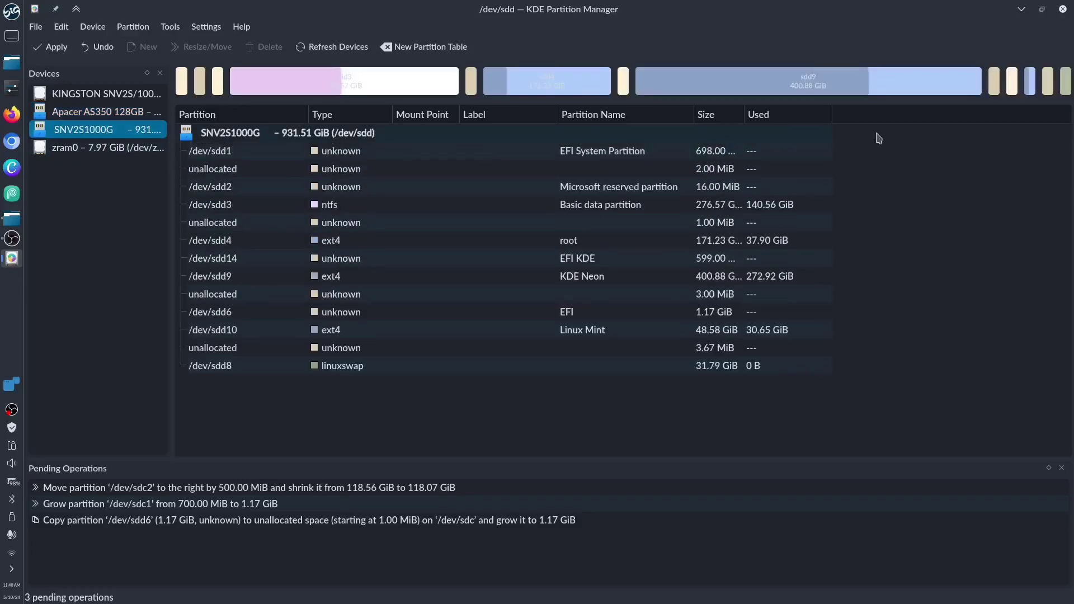
pyautogui.click(1031, 90)
pyautogui.rightClick(1029, 92)
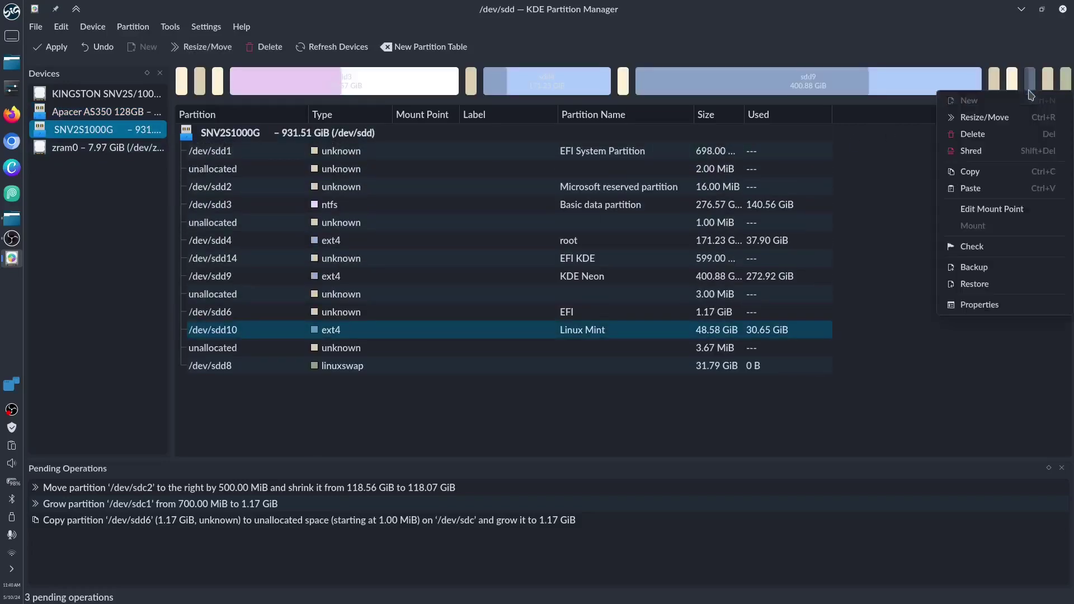
pyautogui.click(991, 180)
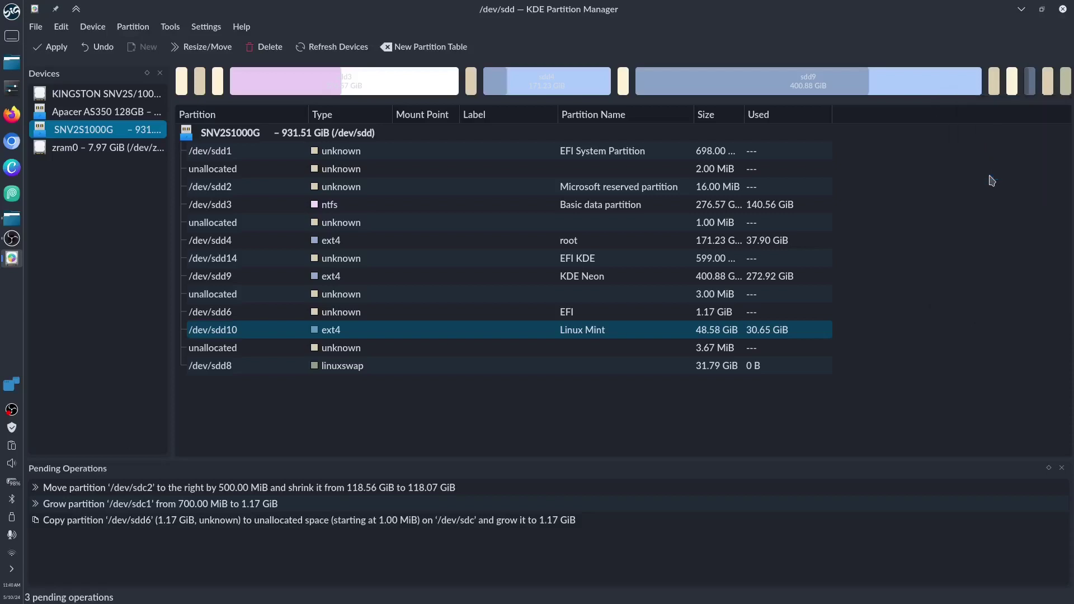
pyautogui.click(124, 114)
pyautogui.click(335, 89)
pyautogui.rightClick(334, 89)
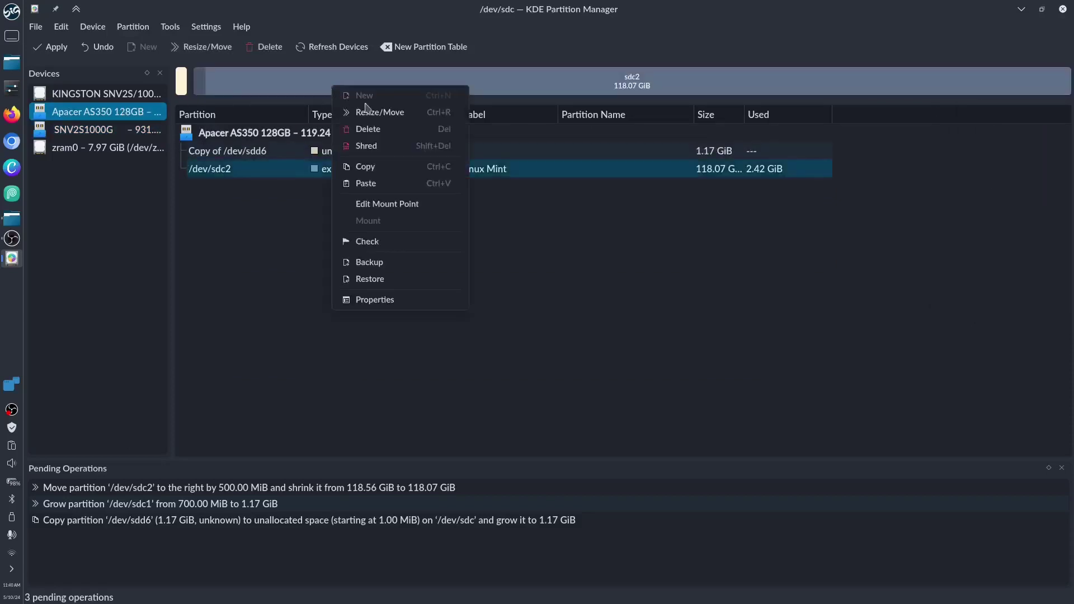
pyautogui.click(398, 186)
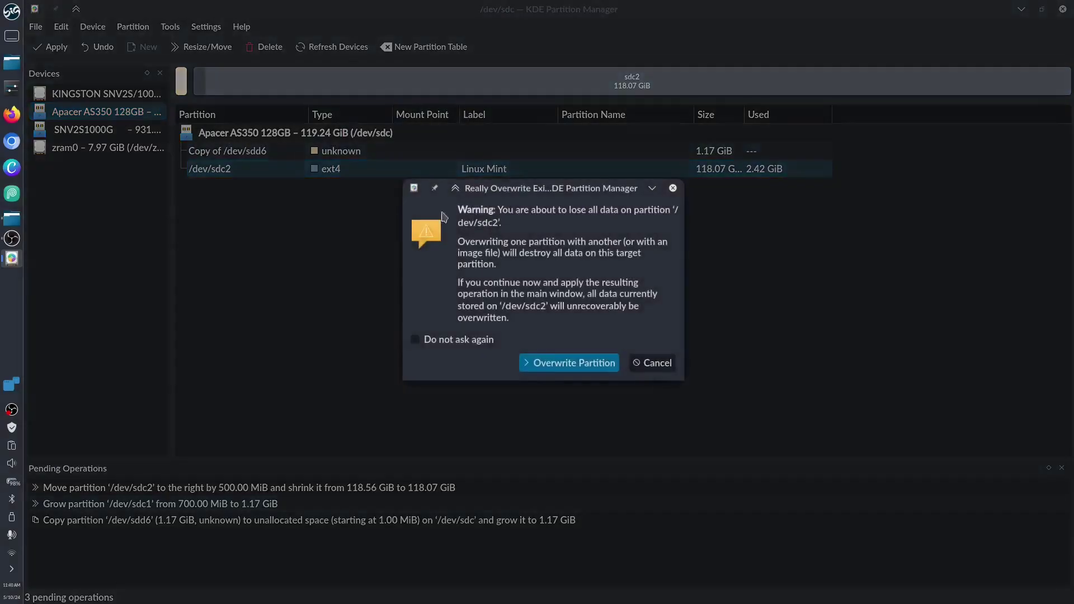
# Confirm overwriting sdc2 with sdd10's copy, then apply the four pending operations.
pyautogui.click(580, 363)
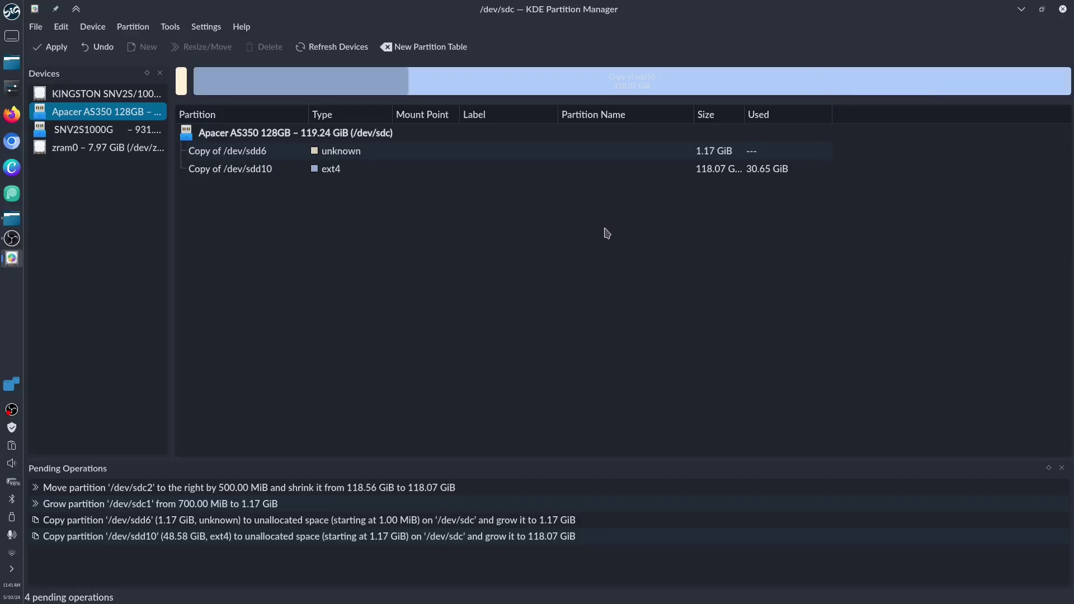
pyautogui.click(49, 55)
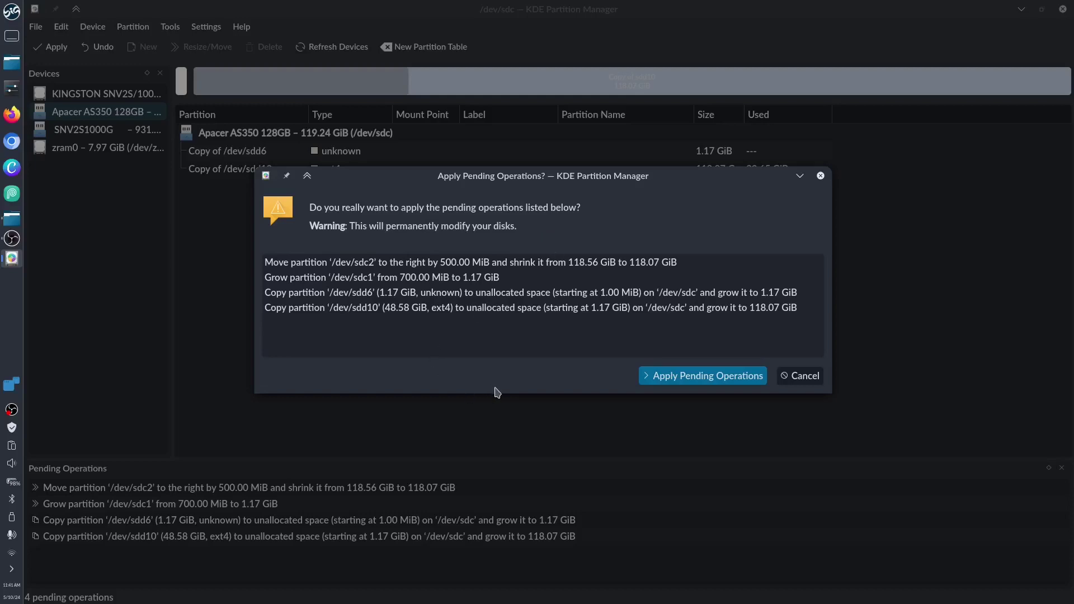
# Run all four queued operations to completion and close the finished report.
pyautogui.click(652, 379)
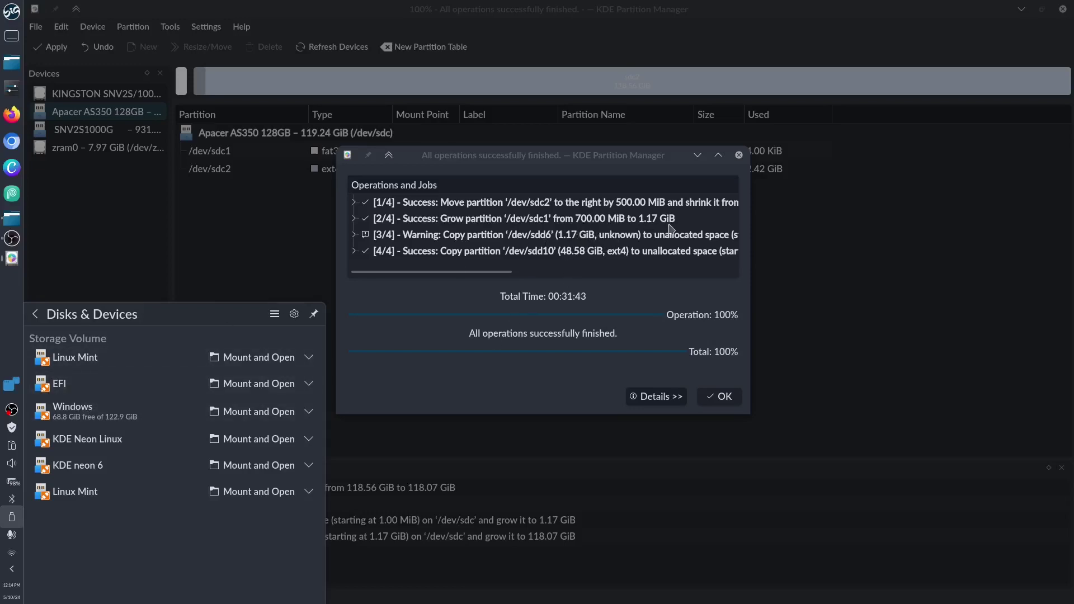
pyautogui.click(723, 396)
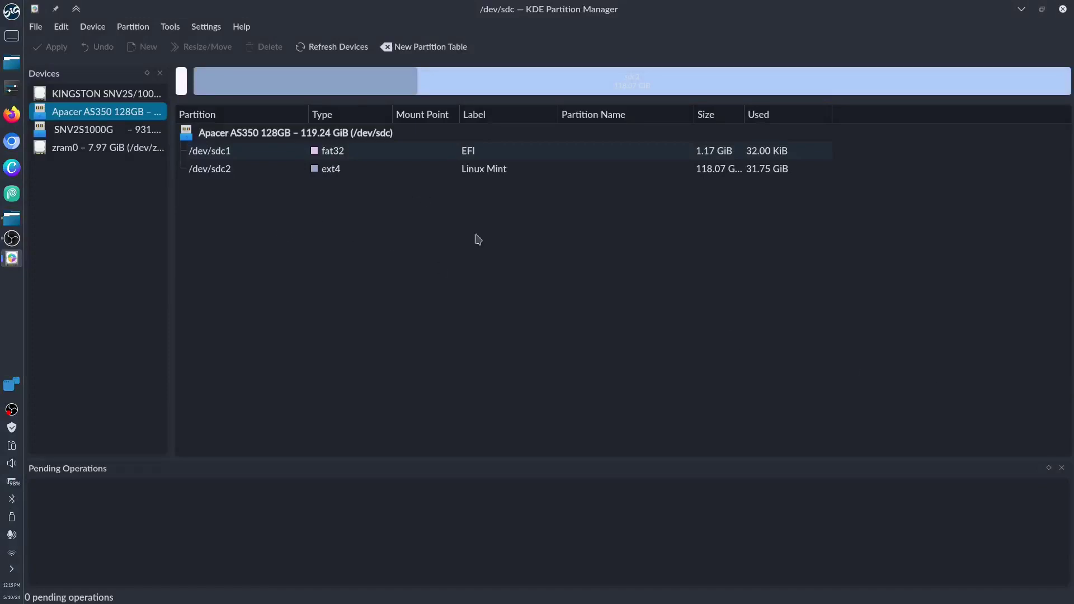
pyautogui.click(334, 48)
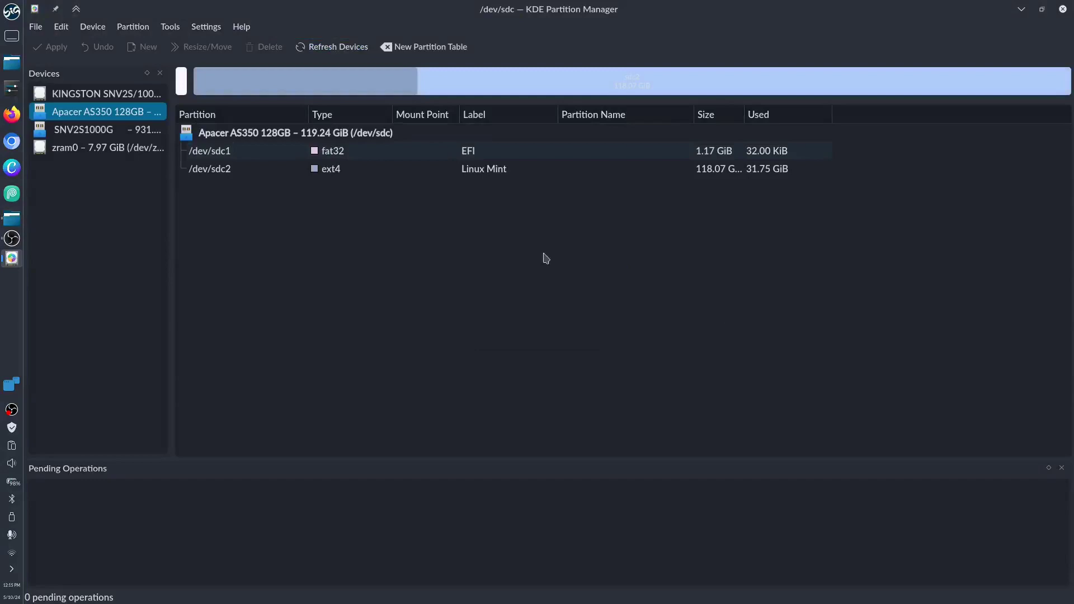
pyautogui.click(115, 130)
pyautogui.click(112, 94)
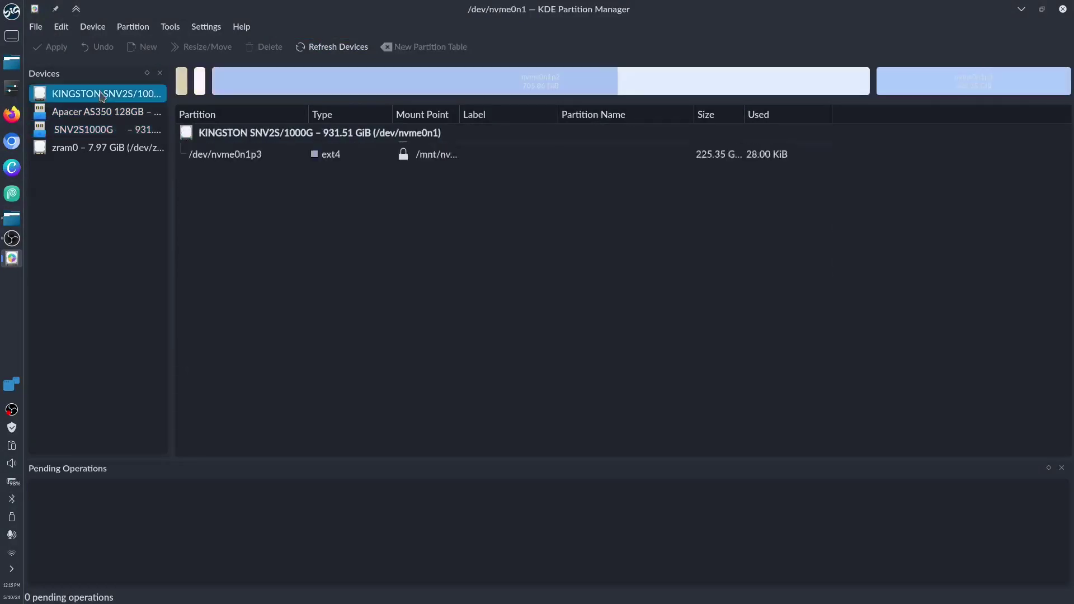
pyautogui.click(95, 130)
pyautogui.click(1032, 91)
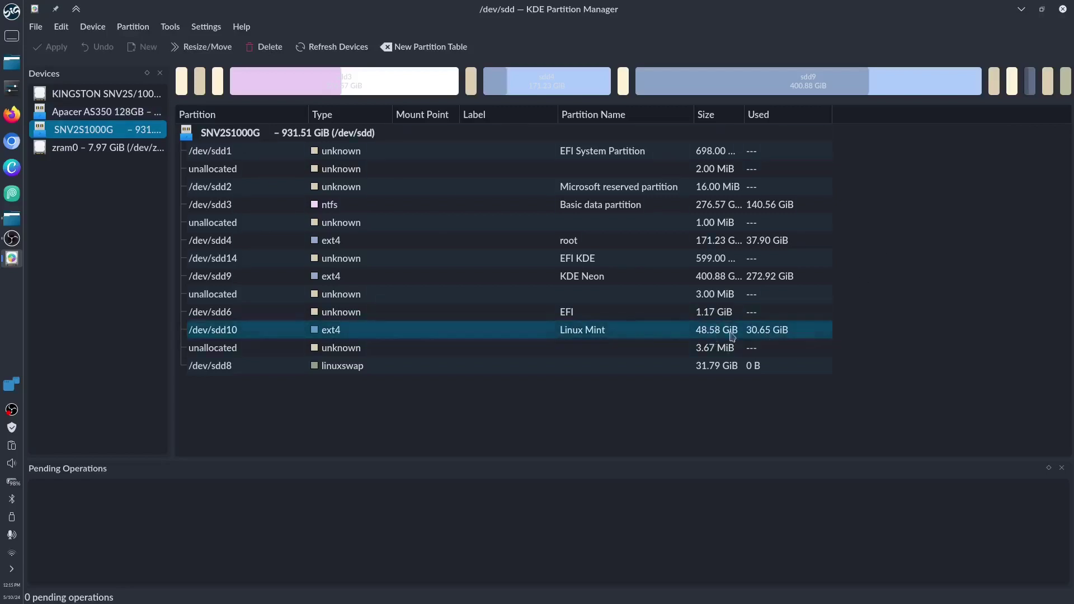
pyautogui.click(131, 115)
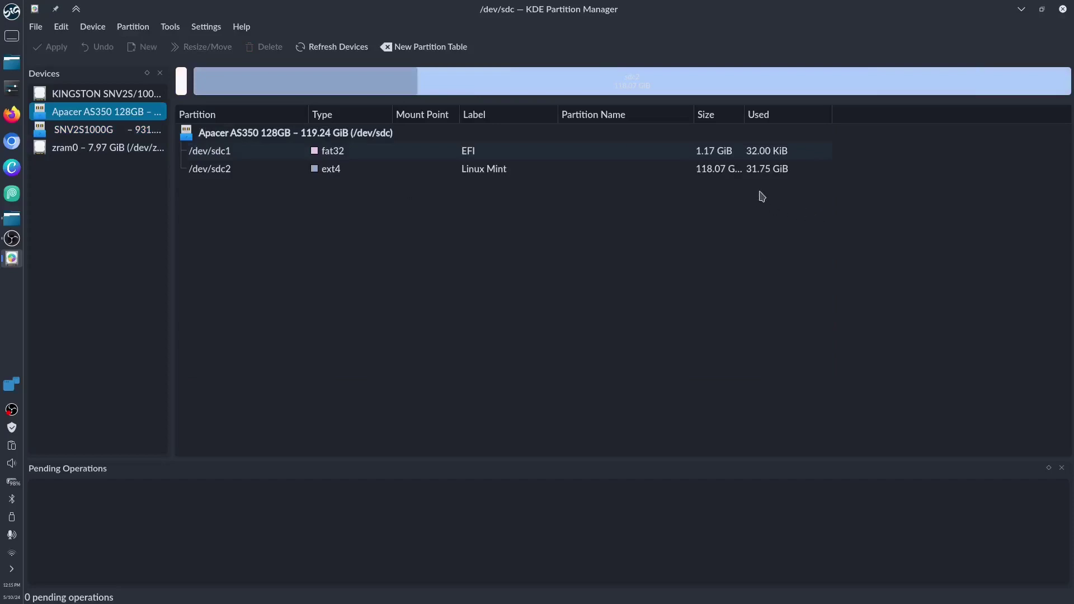